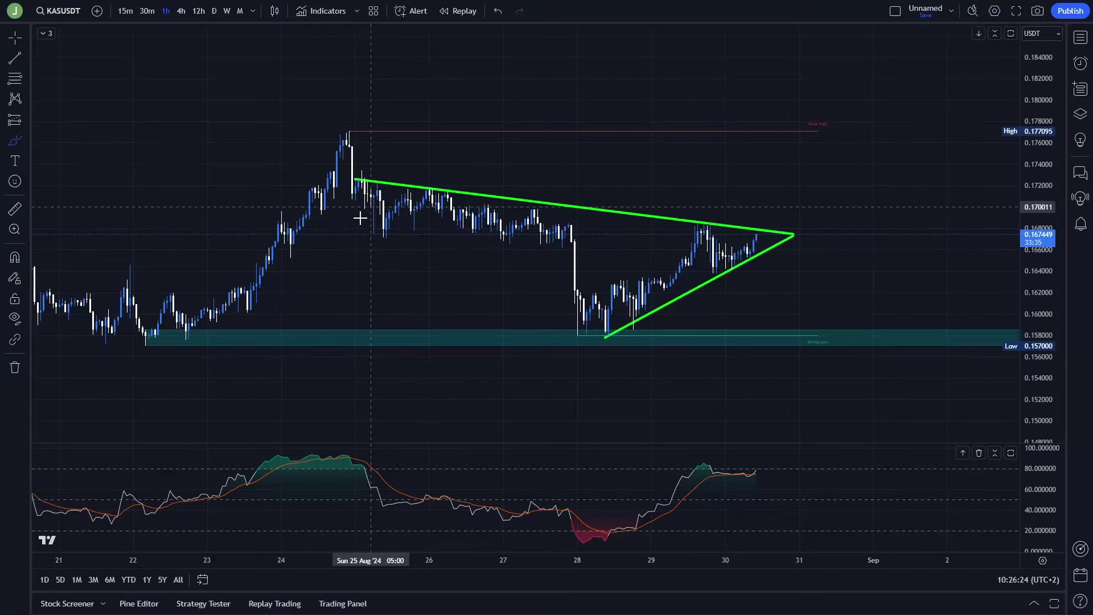
# Step: Sketch a brush stroke across the candles inside the green triangle on the KASUSDT chart and delete it
pyautogui.moveTo(357, 238)
pyautogui.mouseDown()
pyautogui.moveTo(706, 256)
pyautogui.moveTo(745, 248)
pyautogui.mouseUp()
pyautogui.press('Delete')
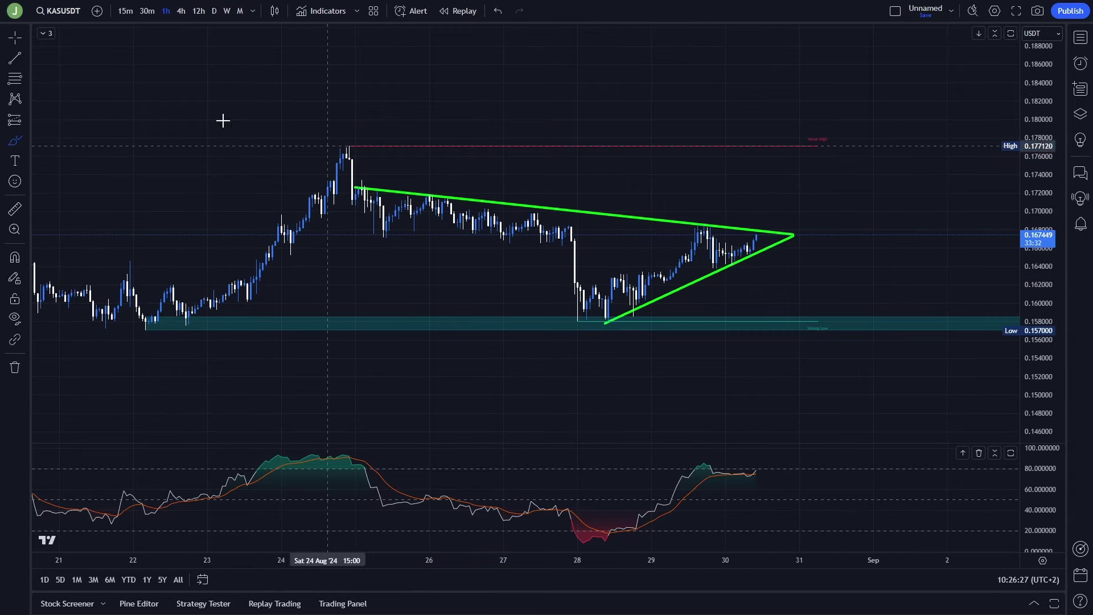
pyautogui.click(11, 42)
pyautogui.moveTo(703, 113); pyautogui.dragTo(706, 195)
pyautogui.moveTo(1045, 265); pyautogui.dragTo(1043, 319)
pyautogui.moveTo(915, 230); pyautogui.dragTo(915, 252)
pyautogui.moveTo(1043, 362); pyautogui.dragTo(1043, 302)
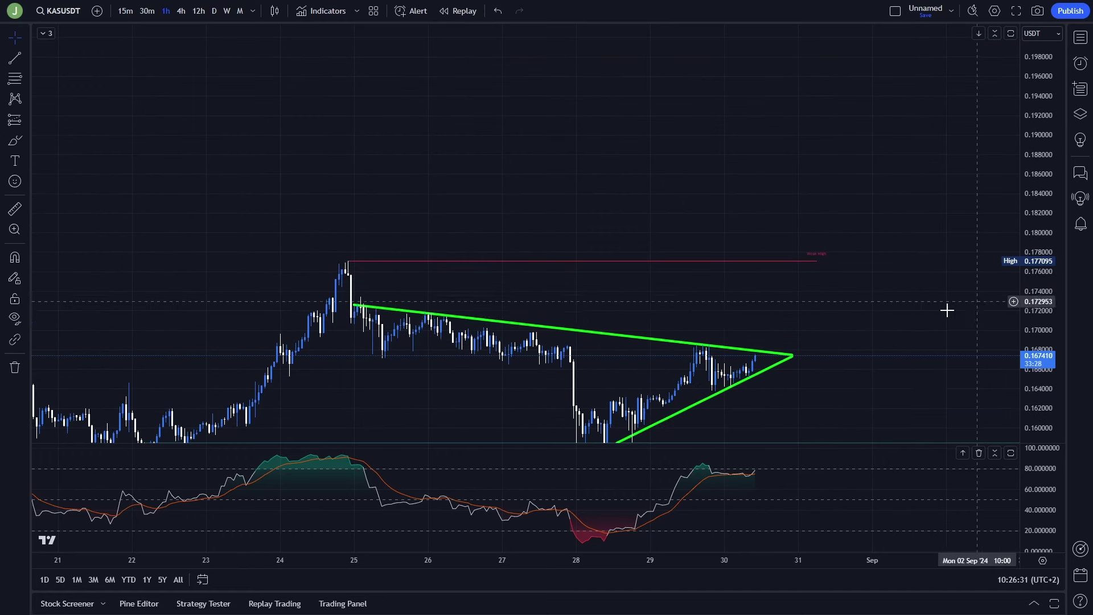
pyautogui.moveTo(924, 300); pyautogui.dragTo(936, 255)
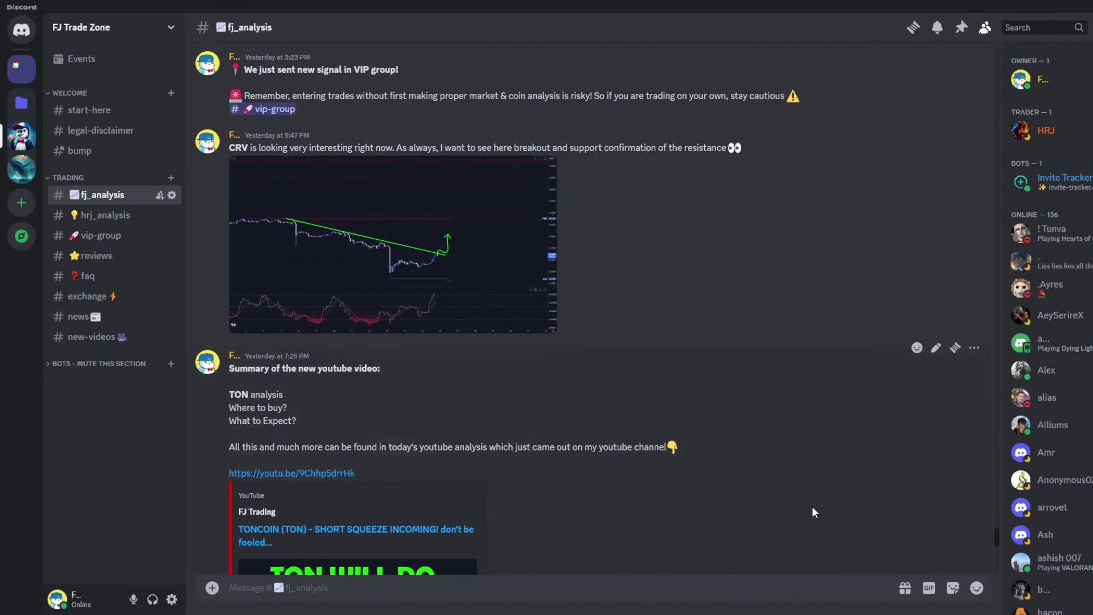
# Step: Switch to Discord and read back through the older analysis posts and trade signals in the fj_analysis channel
pyautogui.scroll(10, 812, 507)
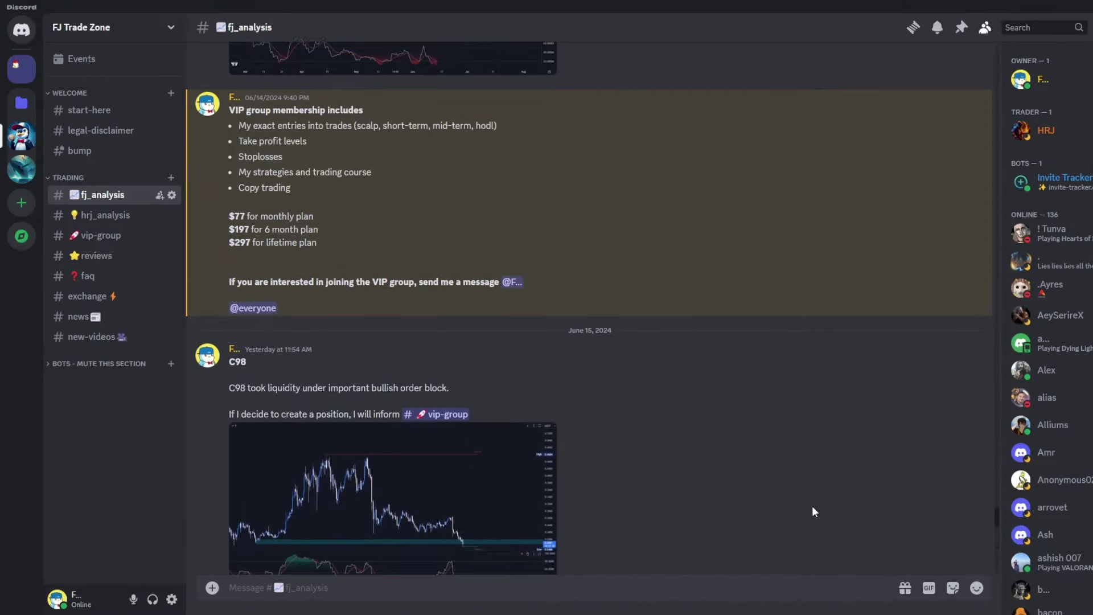
pyautogui.scroll(9, 812, 507)
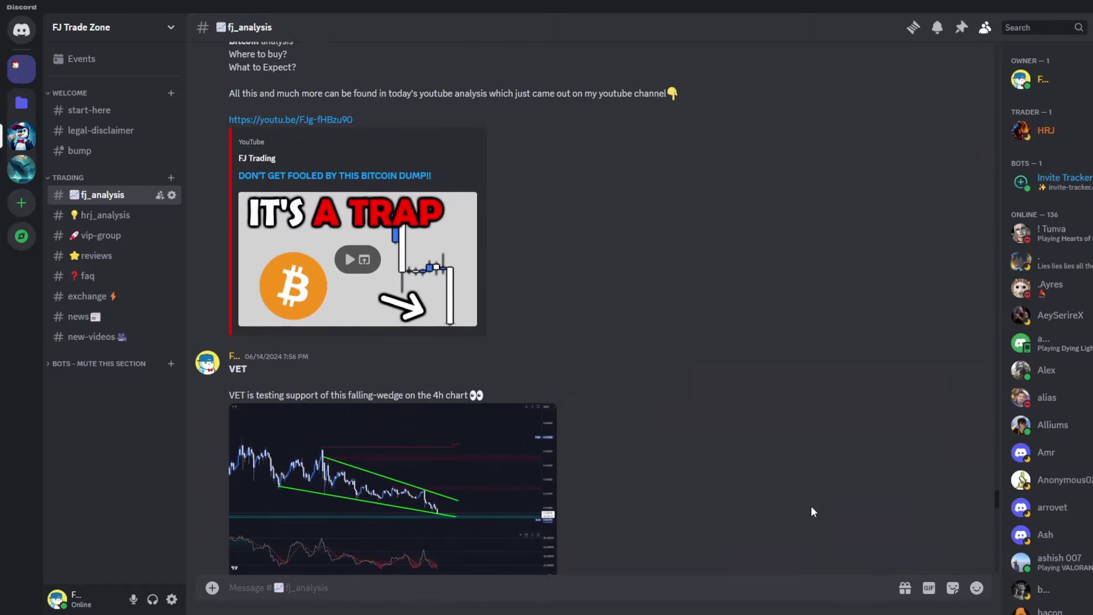
pyautogui.scroll(10, 812, 507)
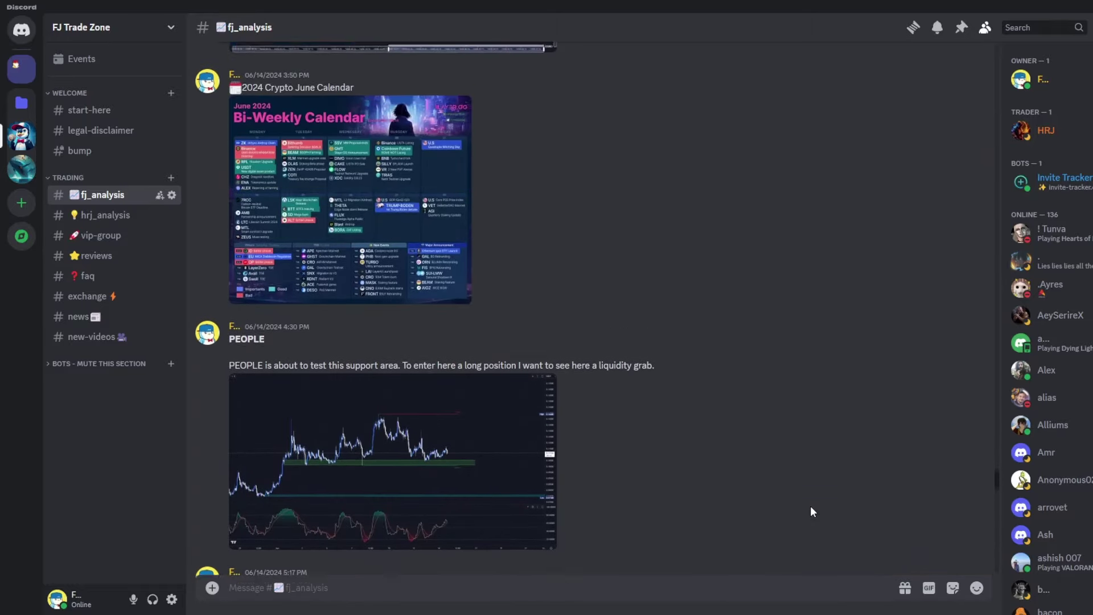
pyautogui.scroll(8, 811, 506)
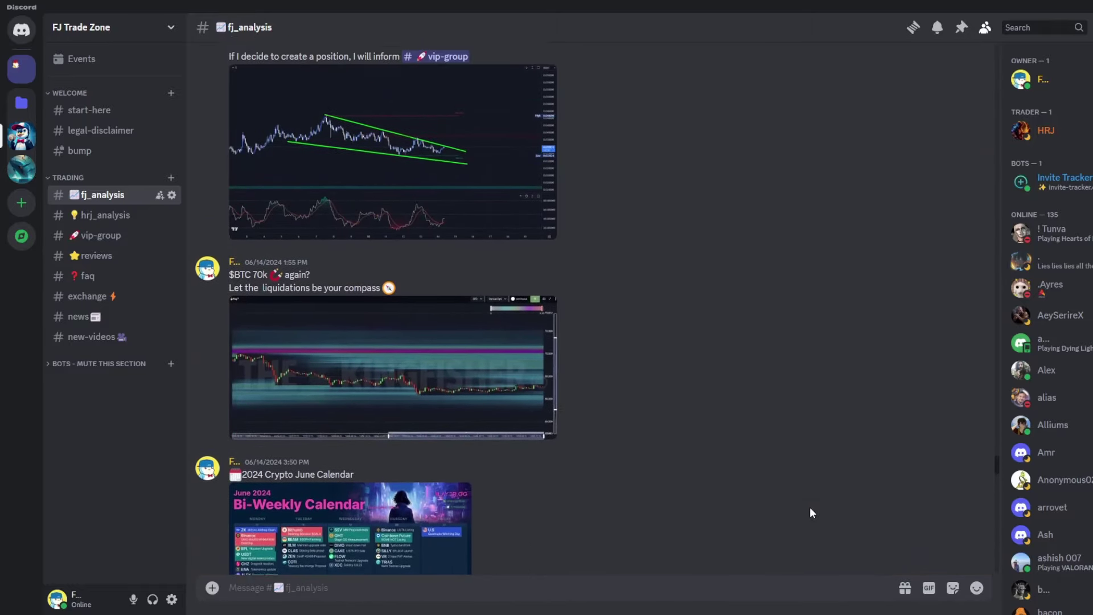
pyautogui.scroll(9, 810, 513)
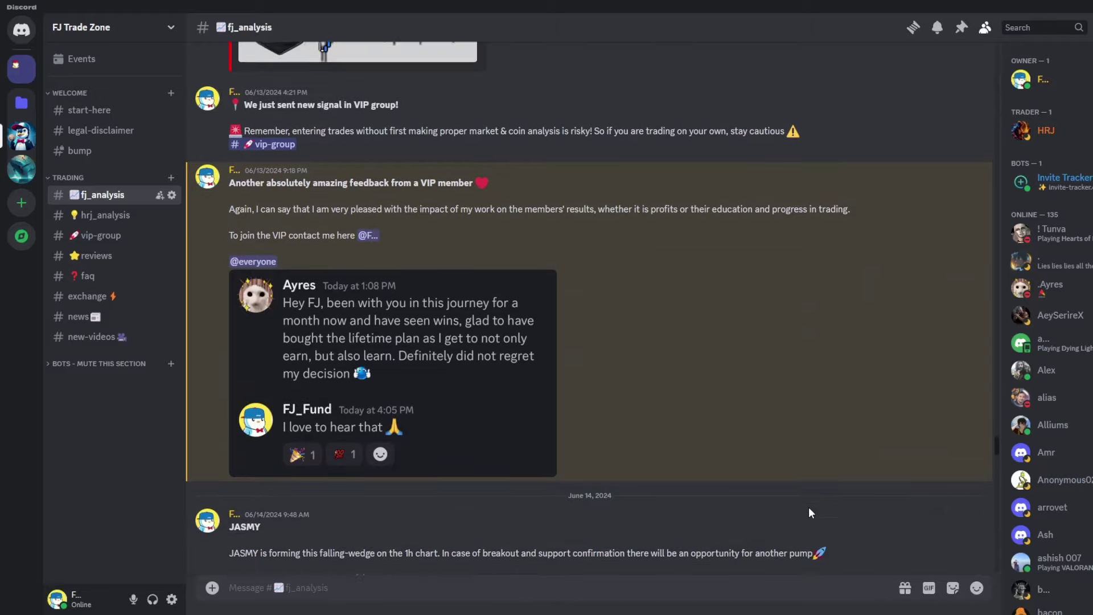
pyautogui.scroll(8, 810, 512)
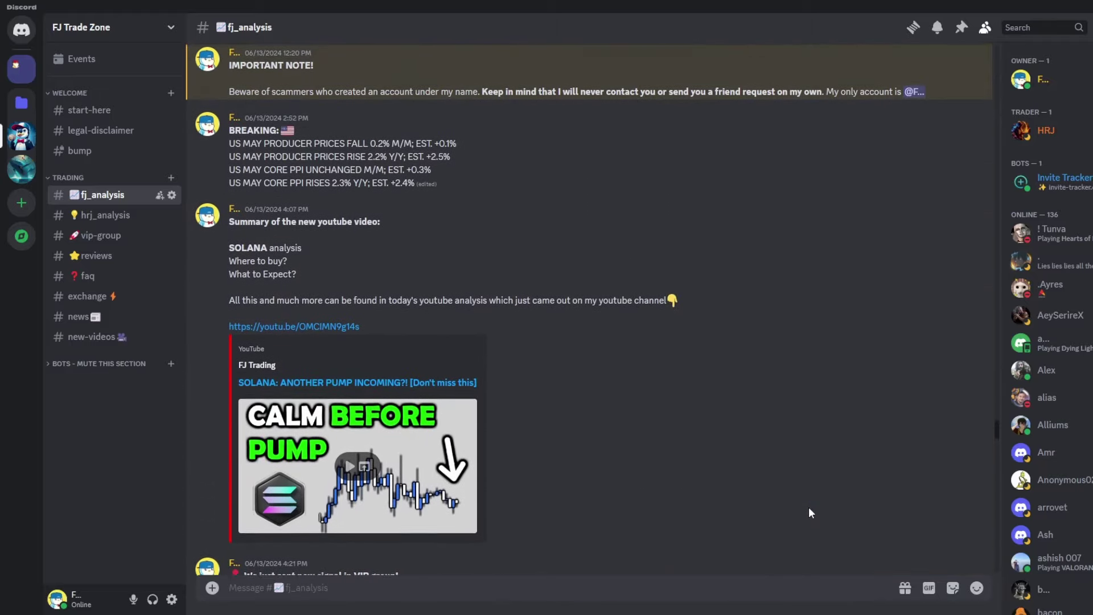
pyautogui.scroll(8, 809, 510)
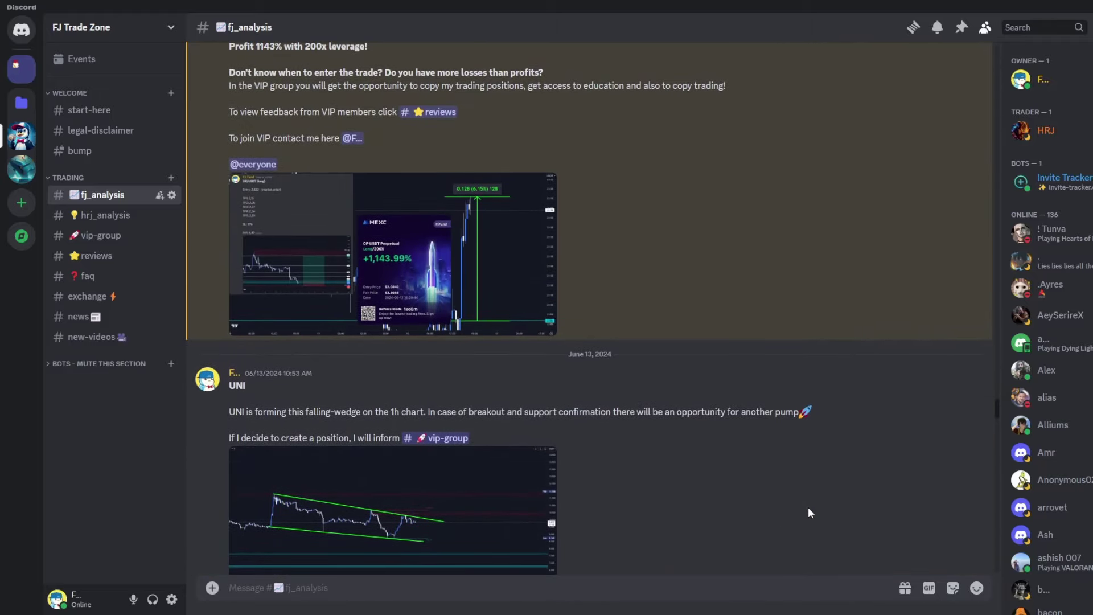
pyautogui.scroll(8, 808, 512)
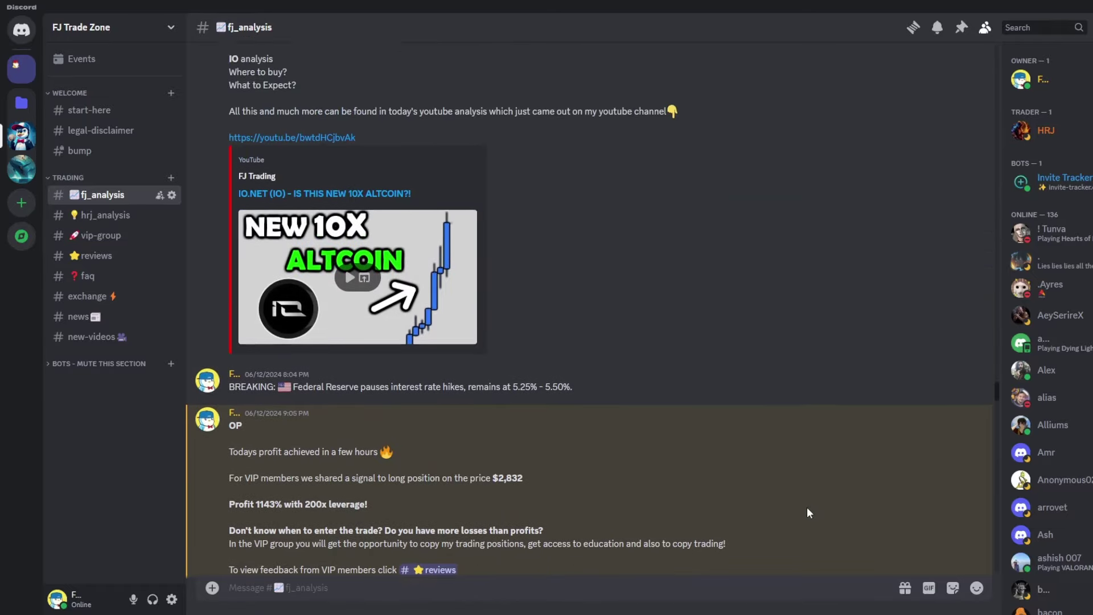
pyautogui.scroll(8, 809, 512)
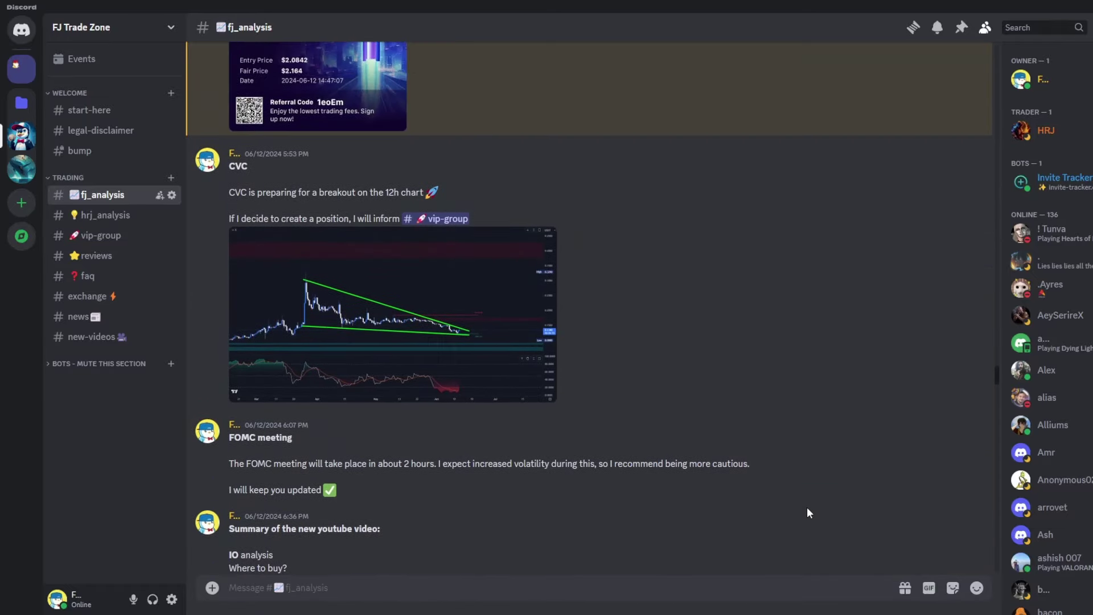
pyautogui.scroll(4, 807, 506)
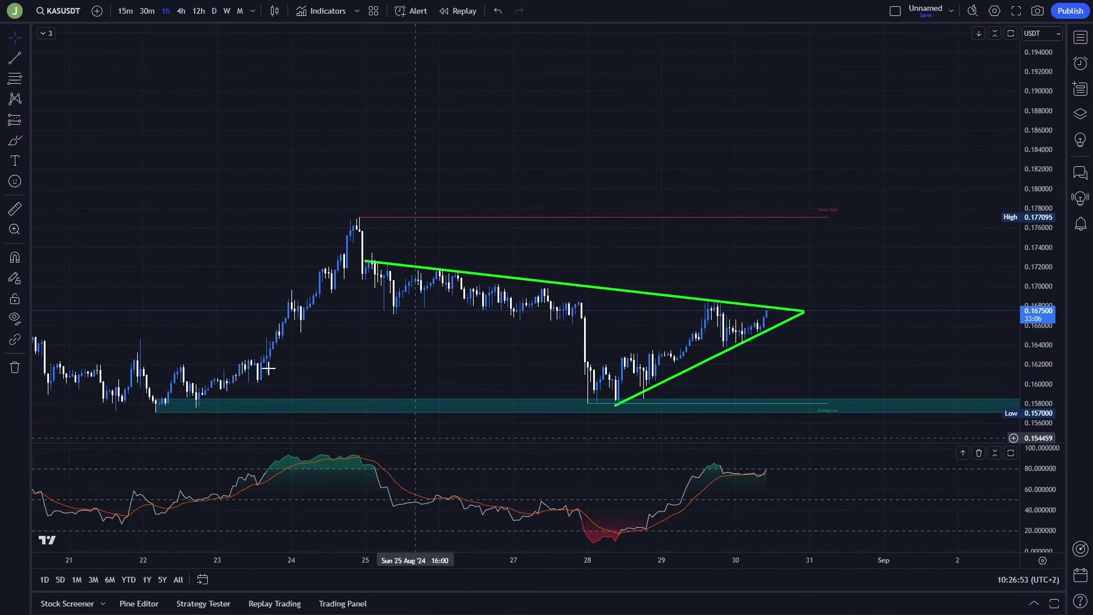
# Step: Switch back to the KASUSDT chart, brush a freehand stroke from August 25 to August 30 across the triangle, and remove it
pyautogui.click(27, 39)
pyautogui.moveTo(549, 178); pyautogui.dragTo(541, 141)
pyautogui.scroll(-2, 937, 197)
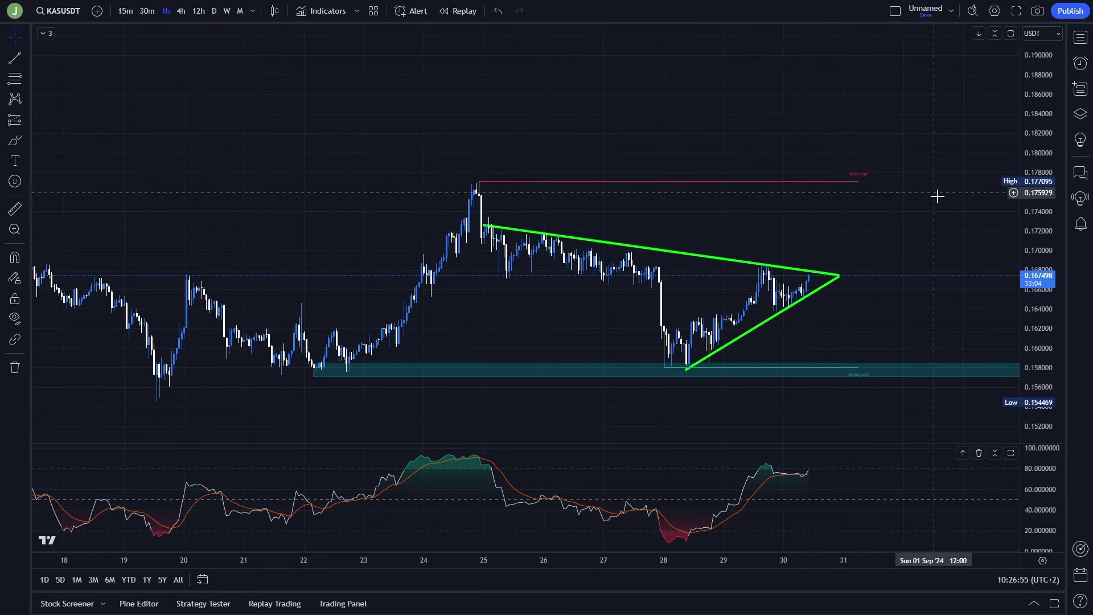
pyautogui.moveTo(938, 196); pyautogui.dragTo(825, 207)
pyautogui.click(15, 140)
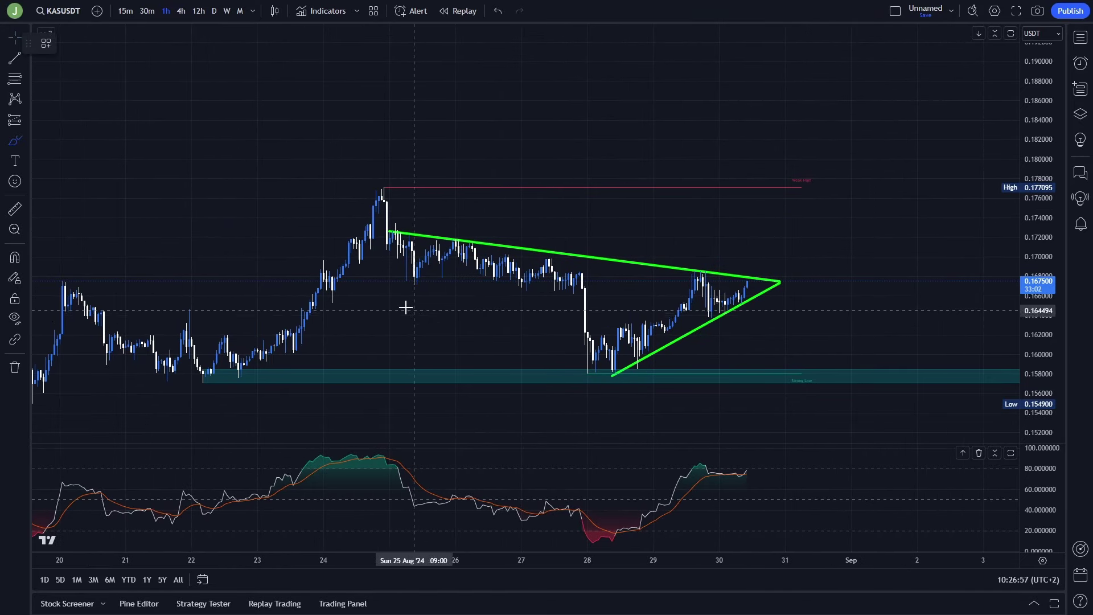
pyautogui.moveTo(405, 307); pyautogui.dragTo(737, 312)
pyautogui.scroll(-2, 812, 329)
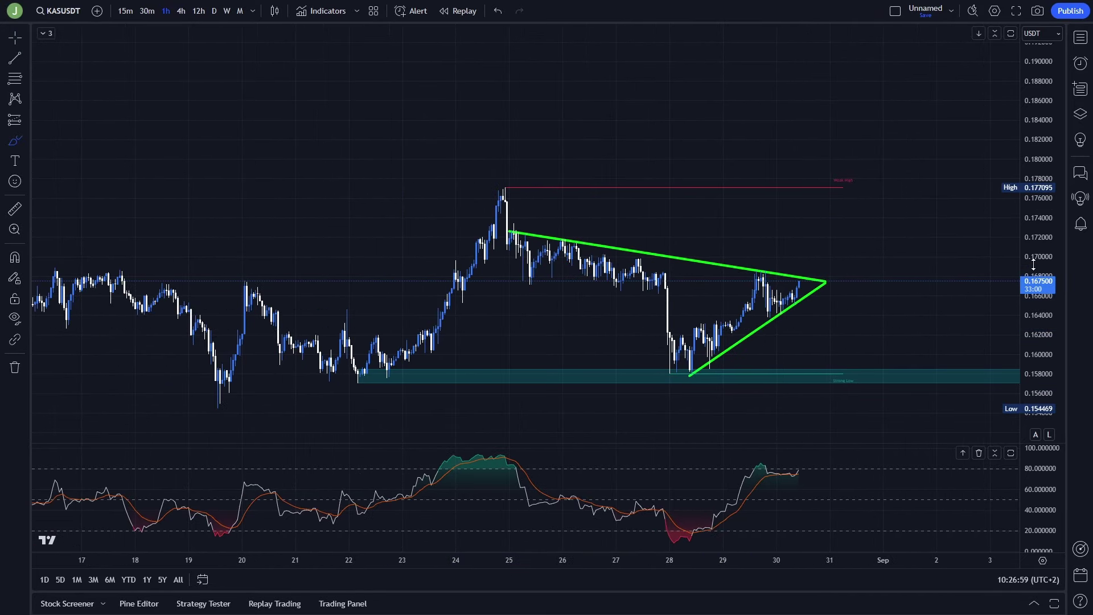
# Step: Brush a short upward stroke from the latest candles through the triangle's upper trendline and undo it
pyautogui.moveTo(1034, 264); pyautogui.dragTo(969, 302)
pyautogui.scroll(2, 736, 237)
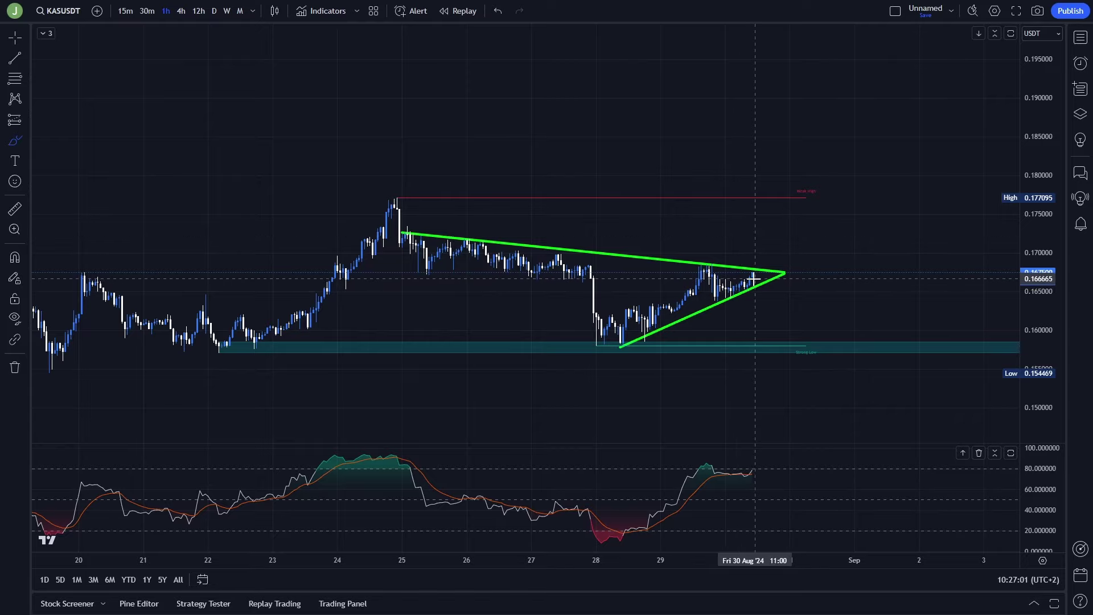
pyautogui.moveTo(754, 280); pyautogui.dragTo(769, 249)
pyautogui.hotkey('ctrl', 'z')
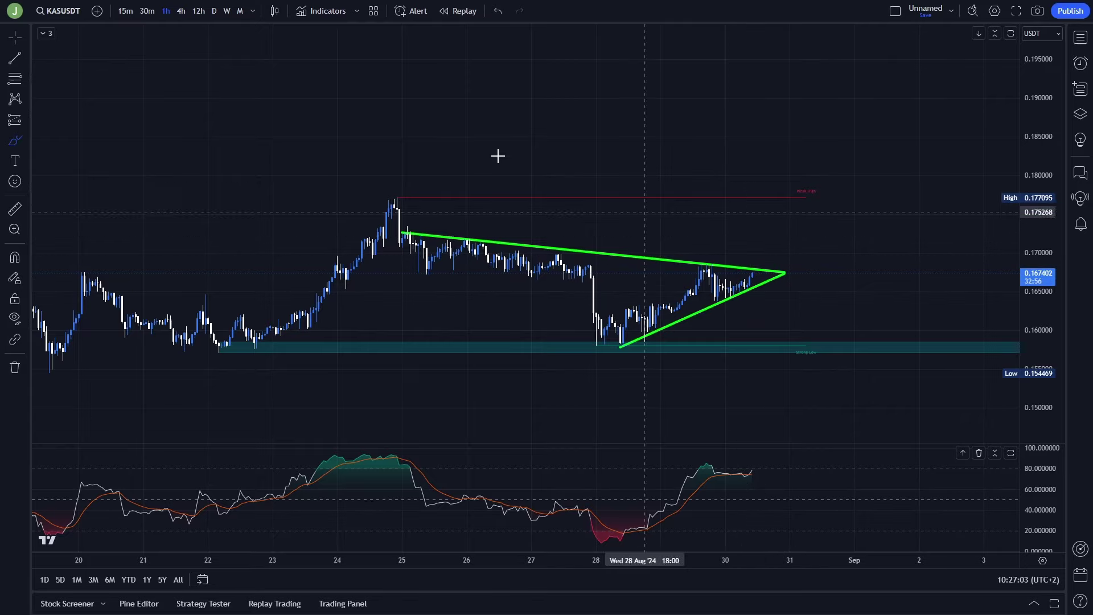
# Step: Place a Long Position projection at the latest candles near the triangle's apex with its entry at 0.167942
pyautogui.click(14, 38)
pyautogui.moveTo(736, 113); pyautogui.dragTo(737, 174)
pyautogui.scroll(-1, 837, 175)
pyautogui.scroll(-1, 881, 170)
pyautogui.moveTo(1047, 171); pyautogui.dragTo(1025, 215)
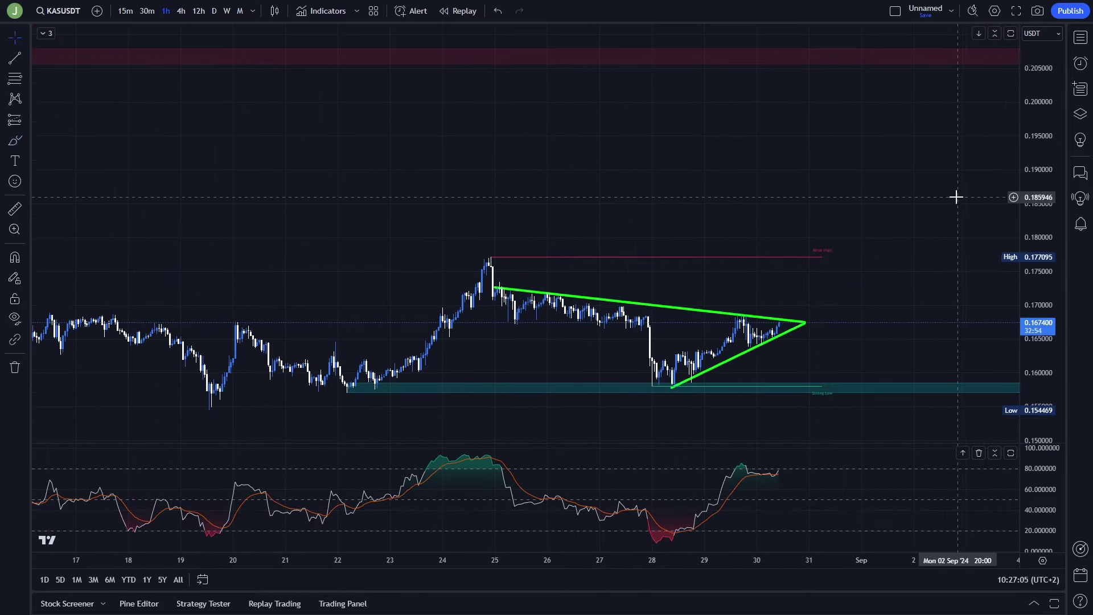
pyautogui.scroll(1, 957, 198)
pyautogui.moveTo(925, 222); pyautogui.dragTo(865, 208)
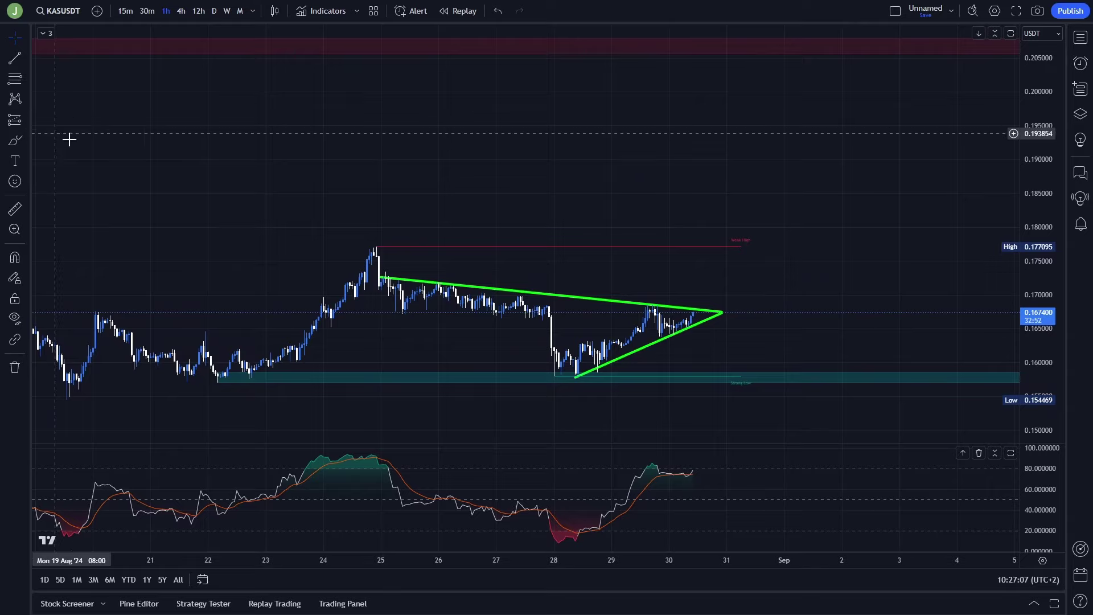
pyautogui.click(22, 118)
pyautogui.click(29, 117)
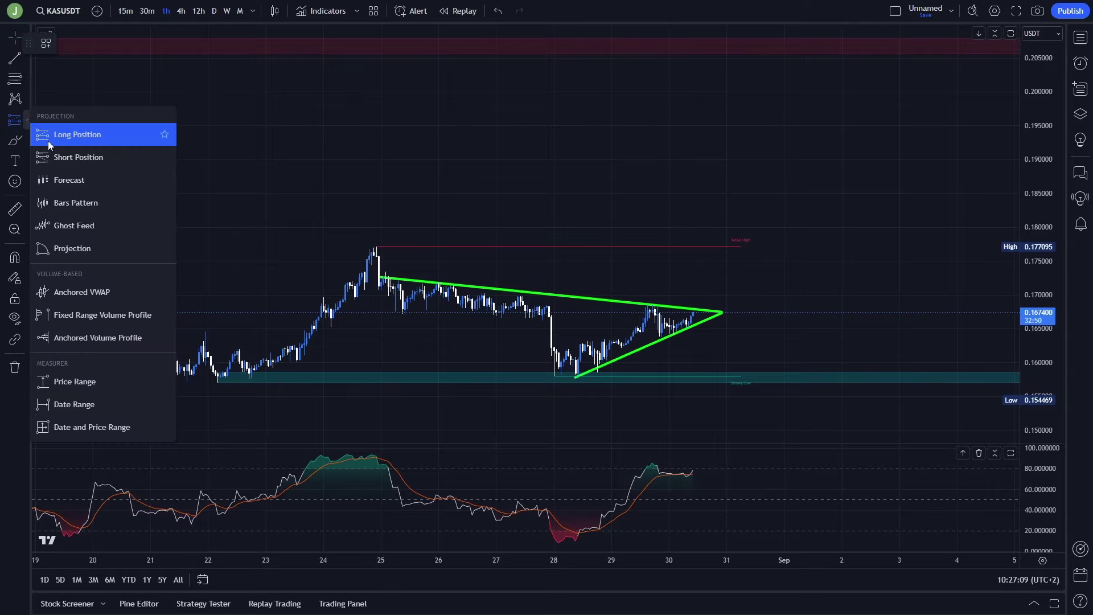
pyautogui.click(100, 142)
pyautogui.click(697, 308)
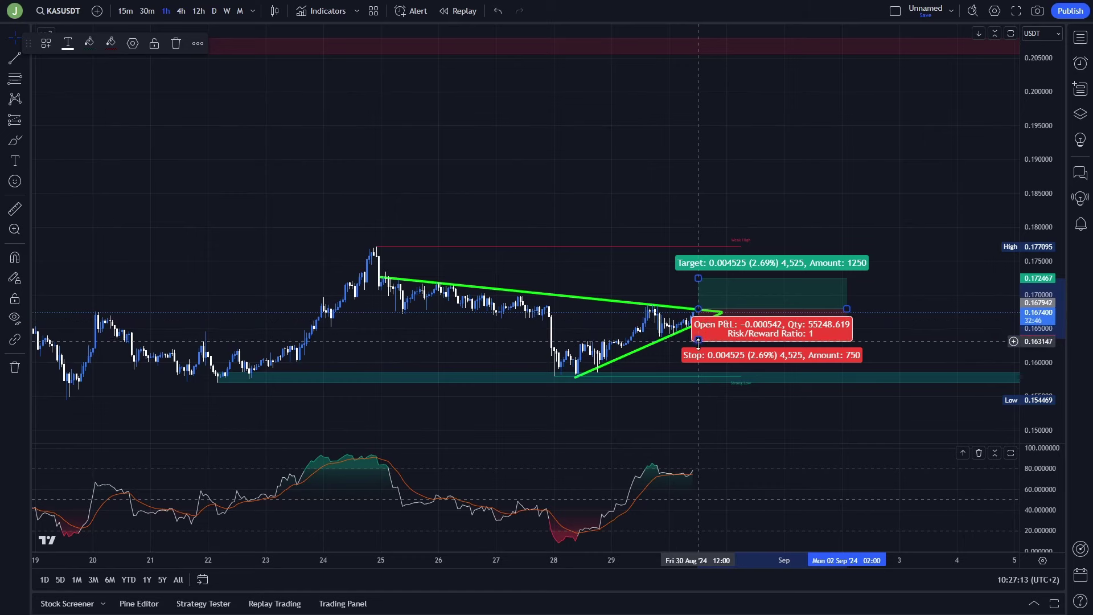
# Step: Raise the long position's stop level to 0.164939 and deselect the projection
pyautogui.moveTo(698, 343); pyautogui.dragTo(705, 326)
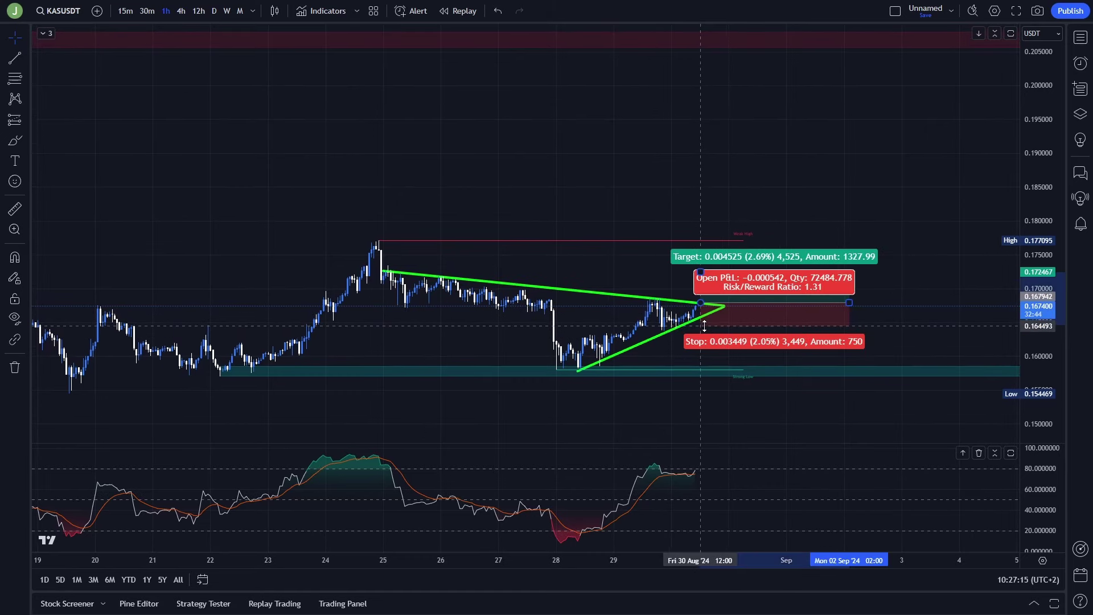
pyautogui.moveTo(1053, 350); pyautogui.dragTo(1034, 269)
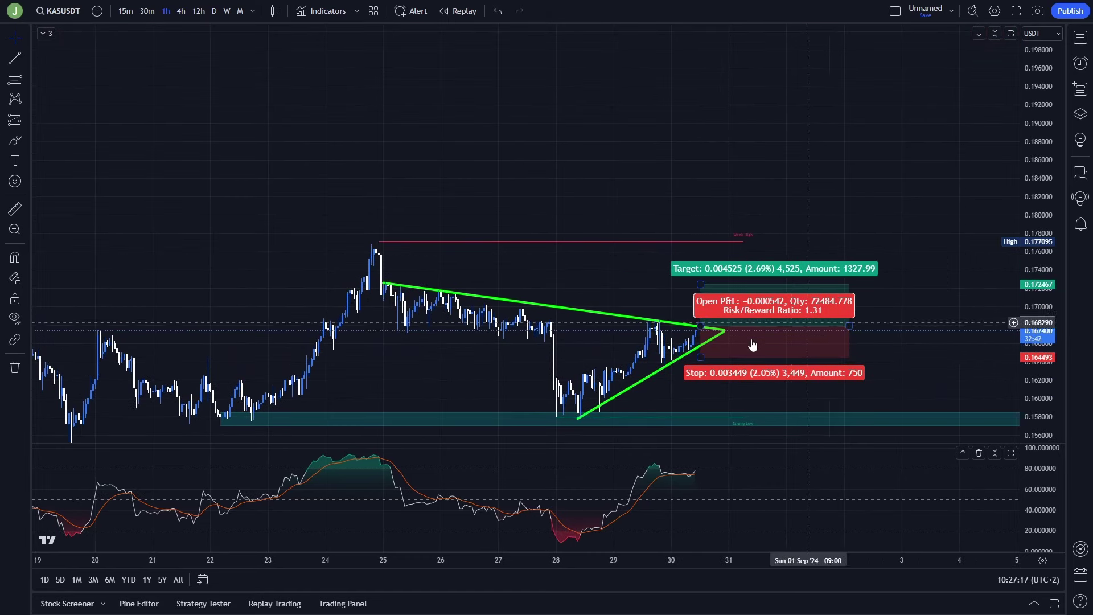
pyautogui.moveTo(704, 356); pyautogui.dragTo(775, 364)
pyautogui.click(748, 380)
# Step: Brush a freehand dip from the long position's entry into its stop zone and undo it
pyautogui.scroll(1, 698, 354)
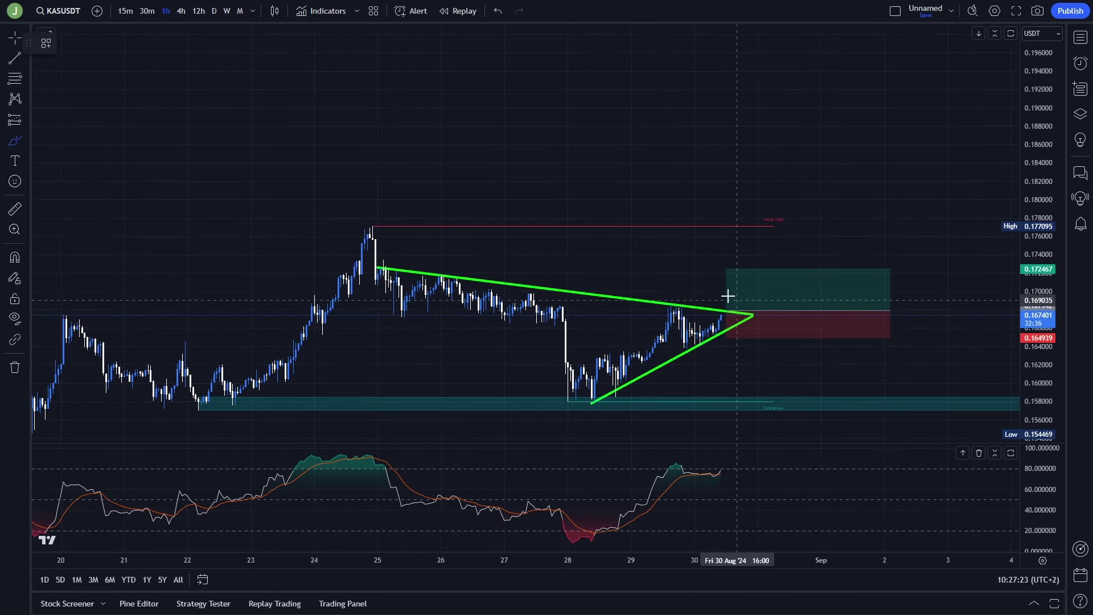
pyautogui.moveTo(725, 291); pyautogui.dragTo(736, 340)
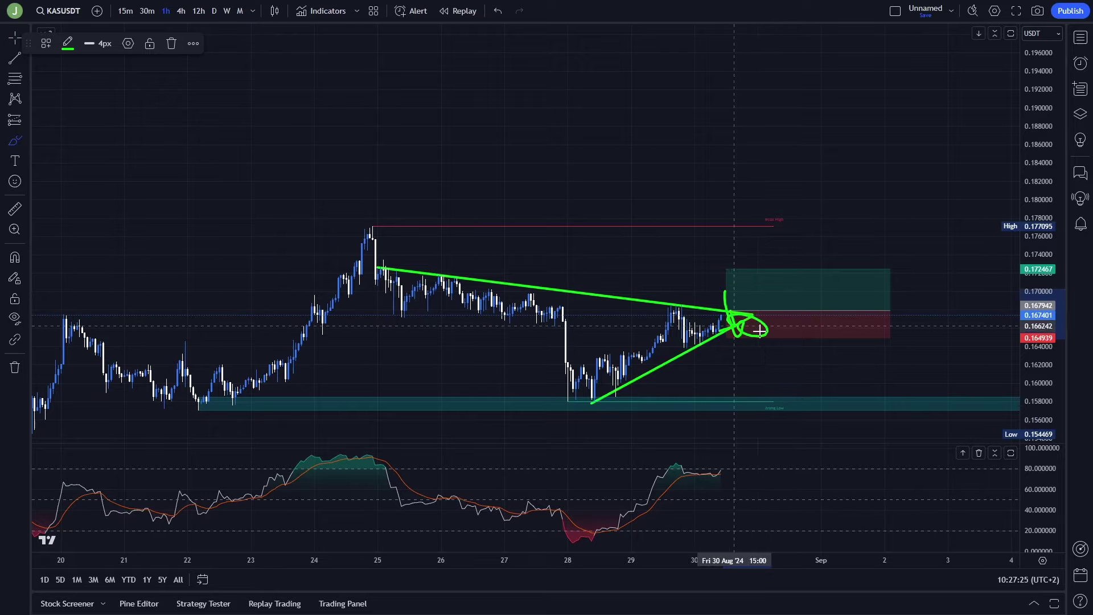
pyautogui.hotkey('ctrl', 'z')
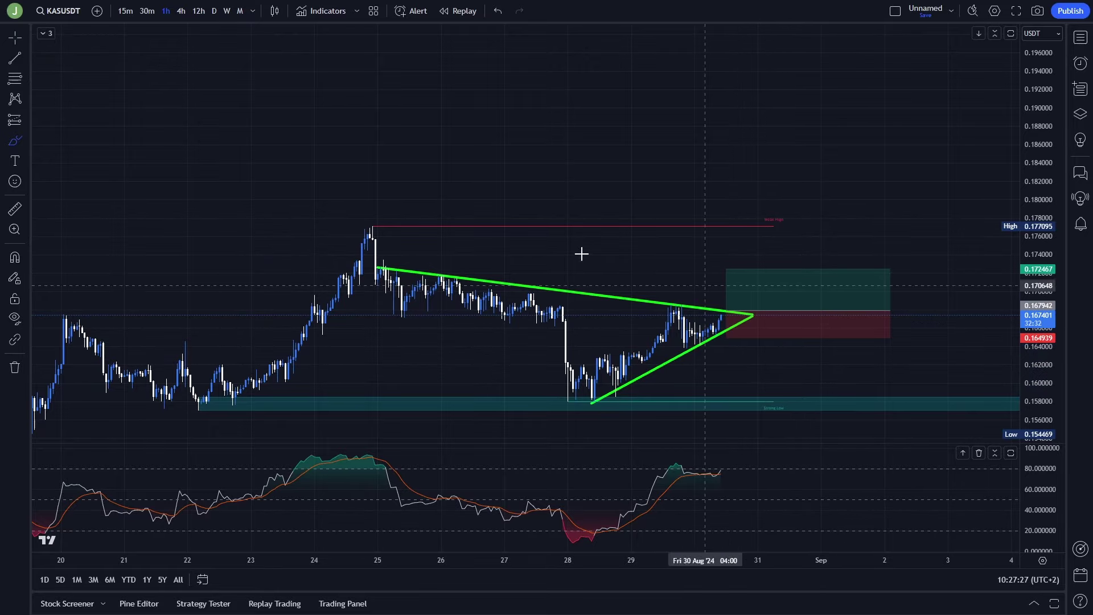
# Step: Extend the long position's target just above the red resistance zone, to 0.208551, and deselect the projection
pyautogui.click(15, 37)
pyautogui.moveTo(1048, 292); pyautogui.dragTo(1059, 332)
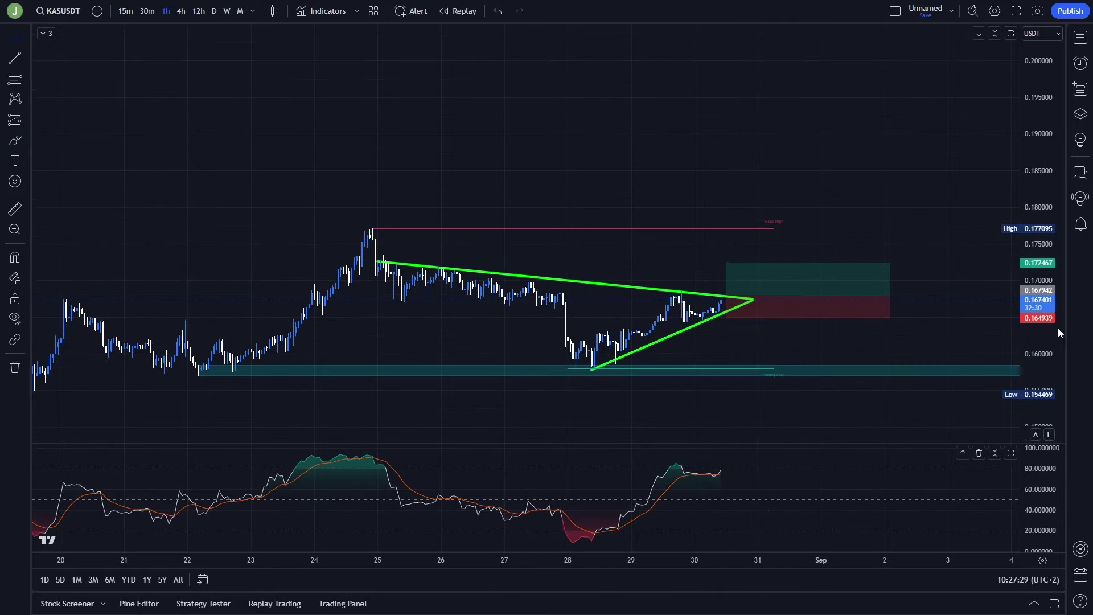
pyautogui.moveTo(941, 207); pyautogui.dragTo(945, 233)
pyautogui.scroll(-3, 849, 261)
pyautogui.moveTo(869, 288)
pyautogui.mouseDown()
pyautogui.moveTo(826, 151)
pyautogui.moveTo(826, 43)
pyautogui.mouseUp()
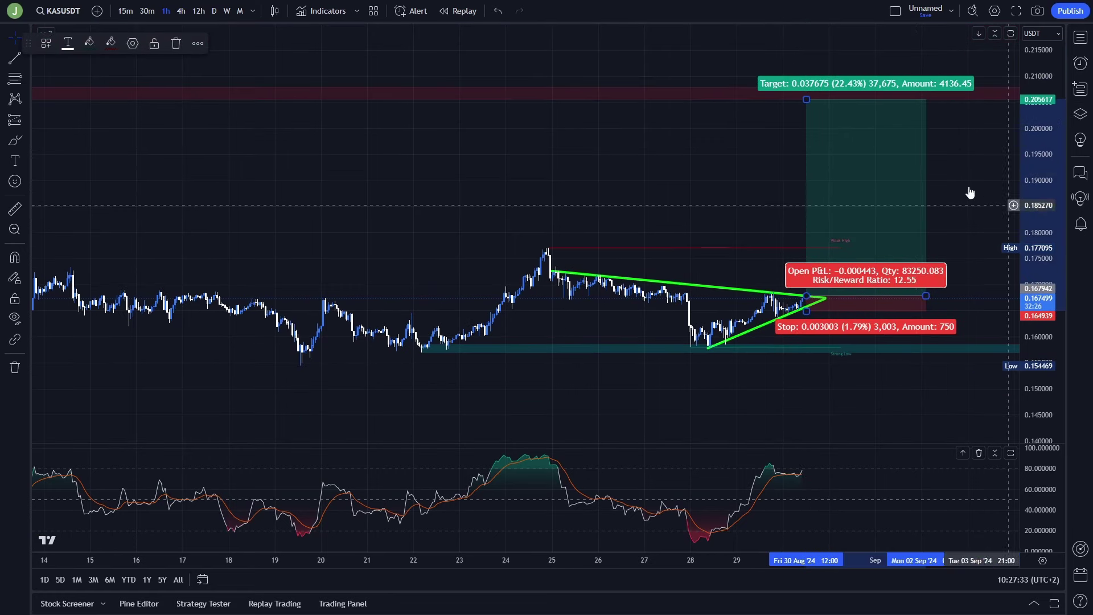
pyautogui.moveTo(808, 98); pyautogui.dragTo(702, 103)
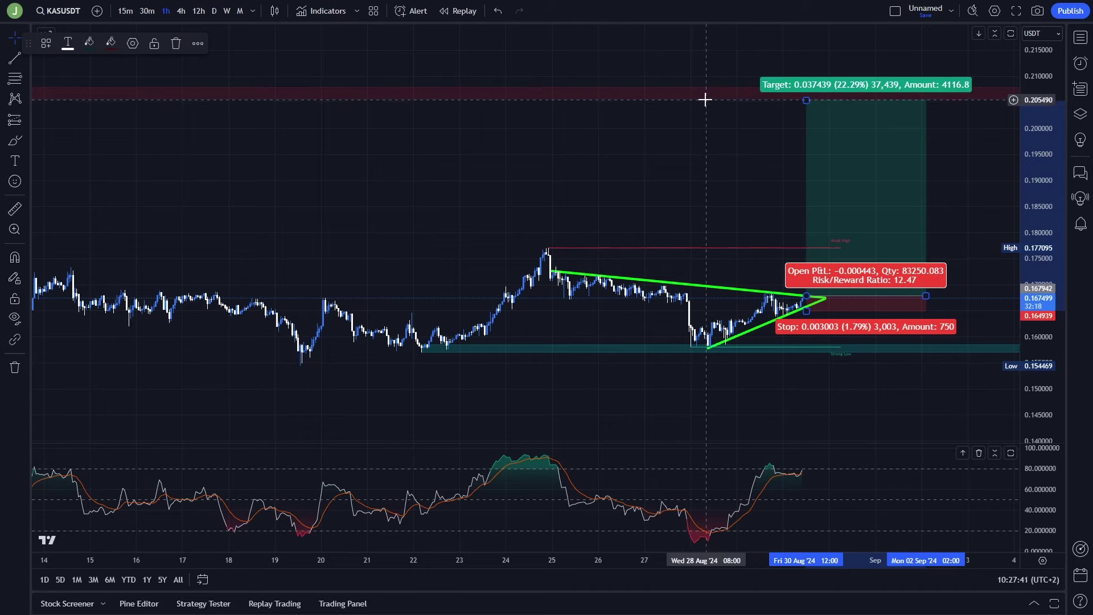
pyautogui.moveTo(805, 98)
pyautogui.mouseDown()
pyautogui.moveTo(786, 85)
pyautogui.moveTo(770, 112)
pyautogui.moveTo(760, 90)
pyautogui.mouseUp()
pyautogui.click(771, 112)
# Step: Brush a freehand arrow pointing up through the red resistance zone beside the long position's target and delete it
pyautogui.click(15, 140)
pyautogui.press('Delete')
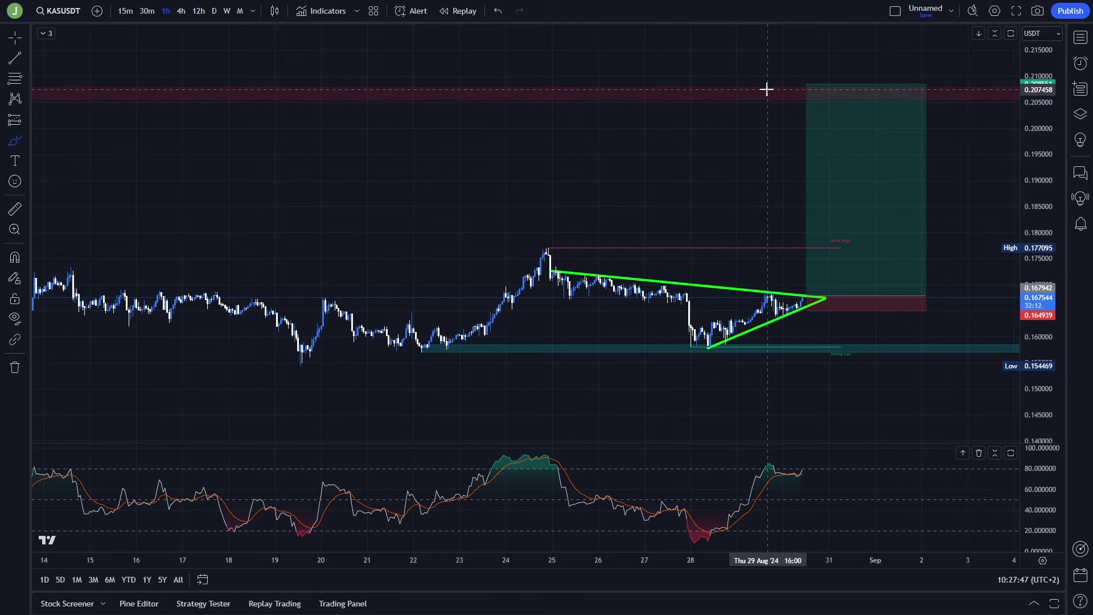
pyautogui.moveTo(795, 114); pyautogui.dragTo(817, 79)
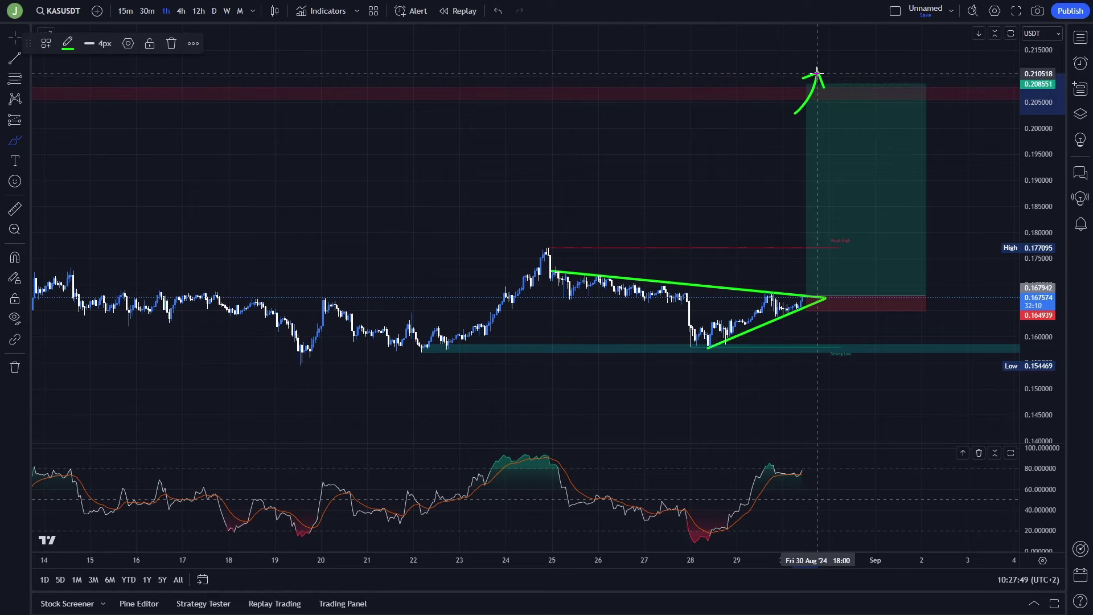
pyautogui.press('Delete')
# Step: Brush a freehand arrow along the weak high line at 0.177095 and delete it
pyautogui.scroll(-2, 825, 162)
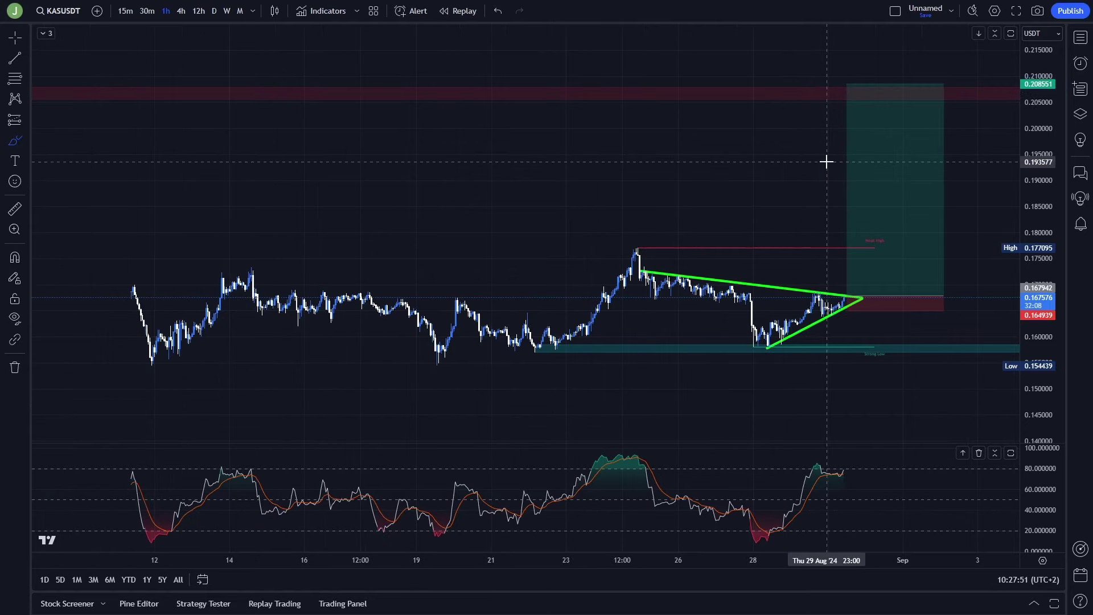
pyautogui.moveTo(1040, 335)
pyautogui.mouseDown()
pyautogui.moveTo(1039, 304)
pyautogui.moveTo(1039, 325)
pyautogui.mouseUp()
pyautogui.scroll(-3, 936, 334)
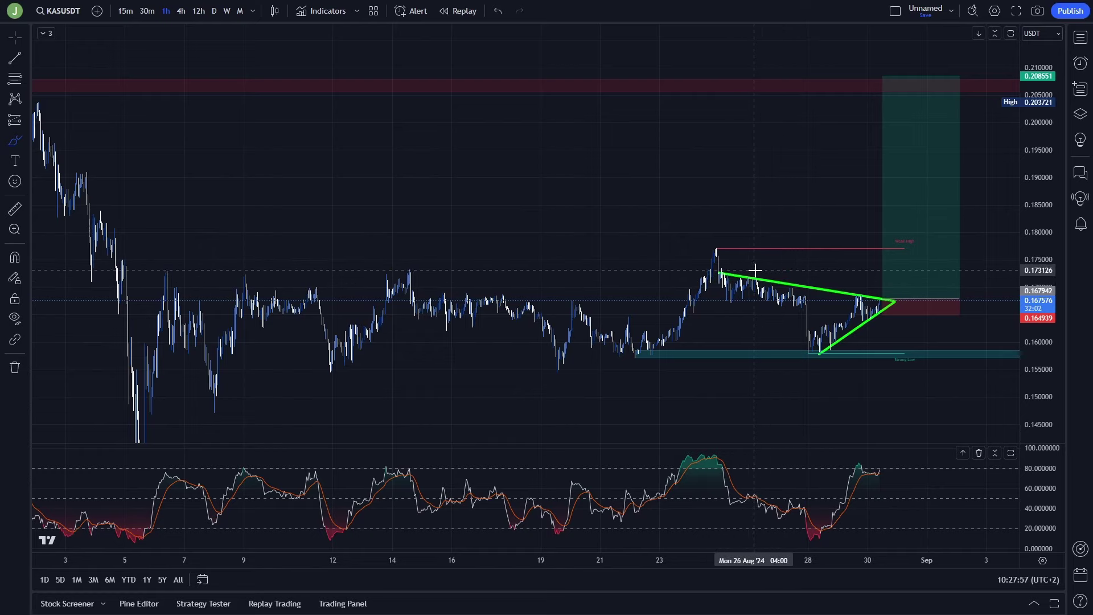
pyautogui.moveTo(759, 271)
pyautogui.mouseDown()
pyautogui.moveTo(683, 269)
pyautogui.moveTo(786, 248)
pyautogui.mouseUp()
pyautogui.press('Delete')
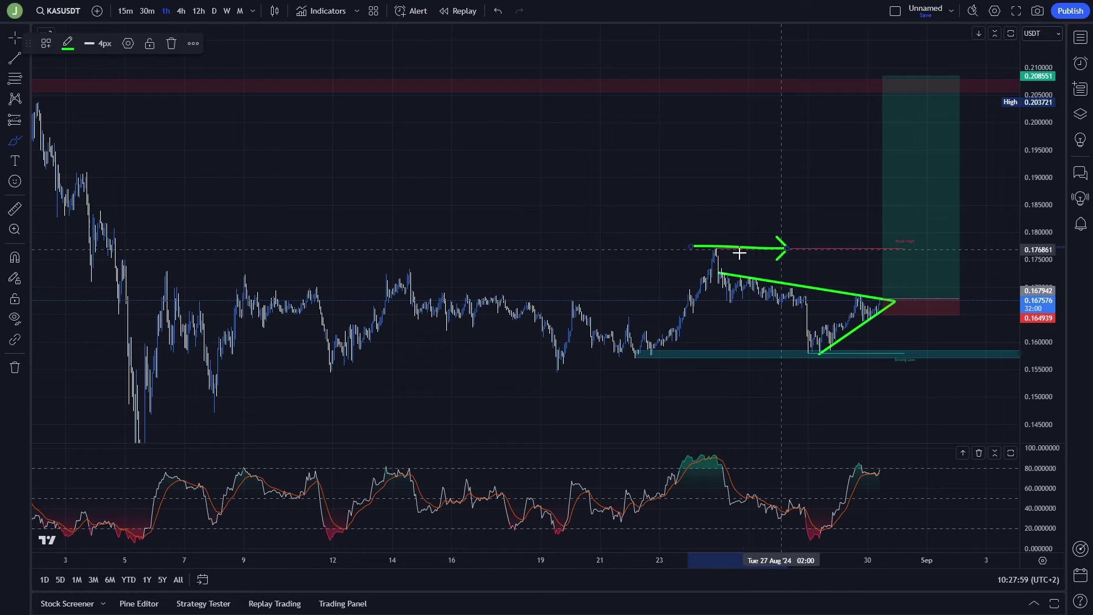
# Step: Undo the arrow along the weak high line, then brush a freehand mark along the red resistance zone and delete it
pyautogui.hotkey('ctrl', 'z')
pyautogui.scroll(-1, 739, 253)
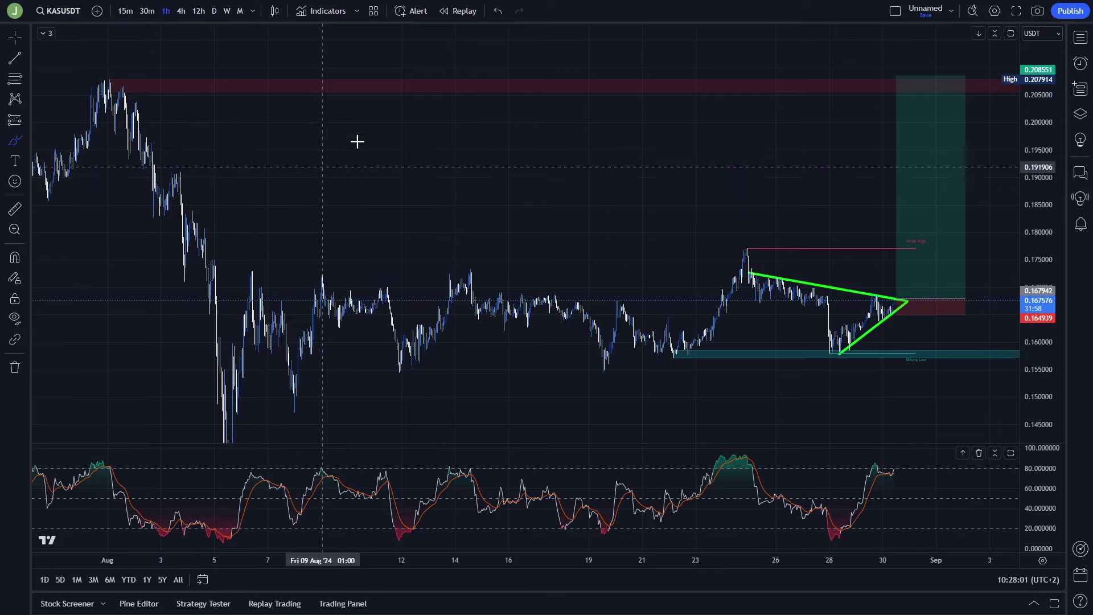
pyautogui.moveTo(922, 73); pyautogui.dragTo(786, 83)
pyautogui.press('Delete')
pyautogui.scroll(2, 96, 54)
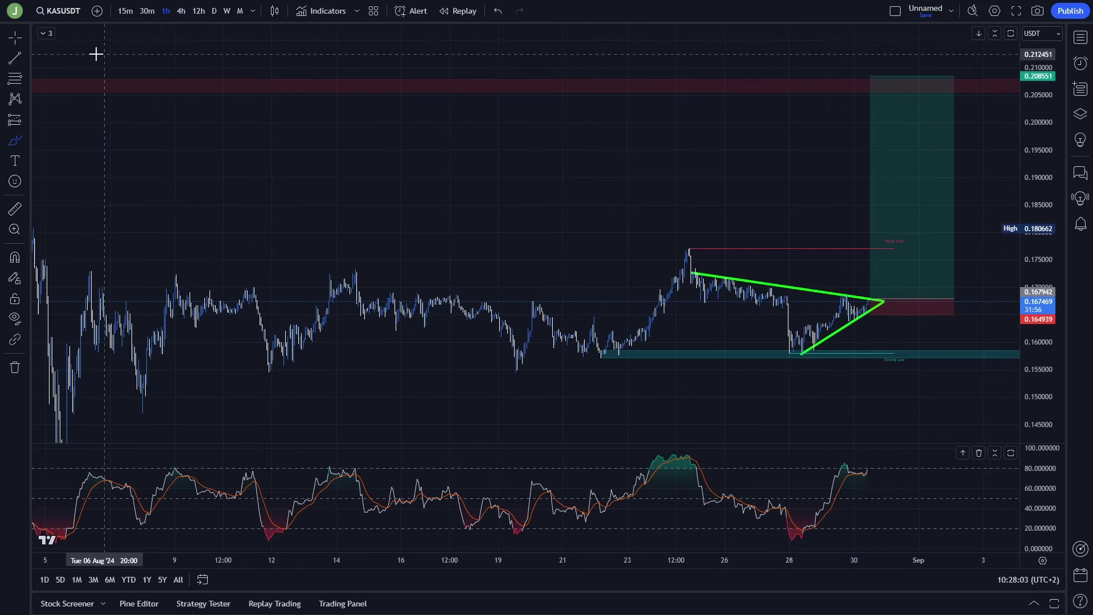
# Step: Select the long position and examine its entry, stop, target and risk/reward ratio against the triangle
pyautogui.click(17, 40)
pyautogui.scroll(1, 854, 171)
pyautogui.click(905, 176)
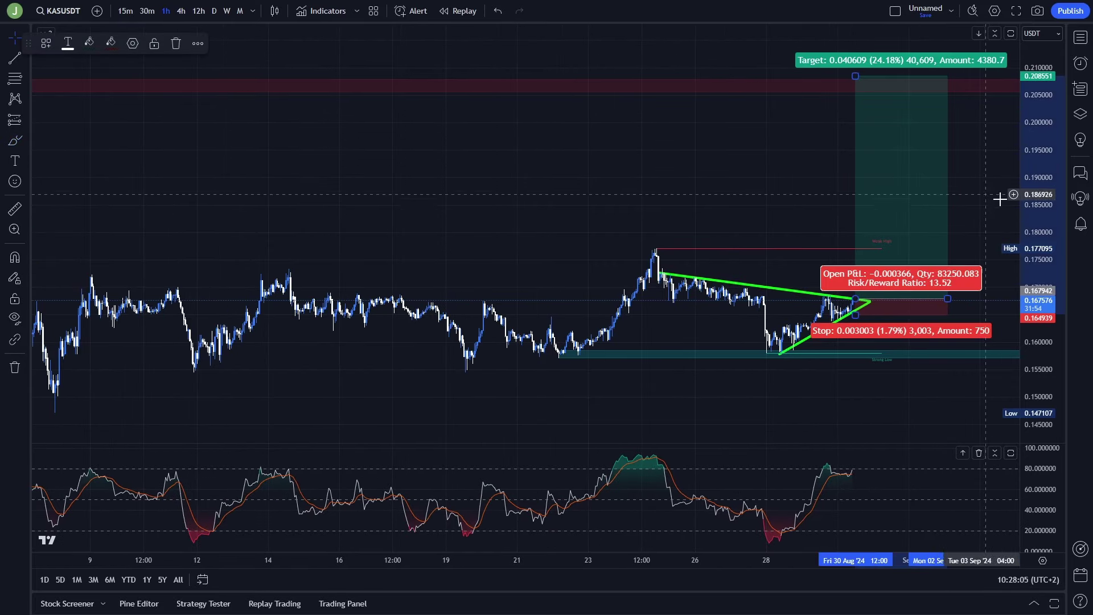
pyautogui.scroll(2, 998, 200)
pyautogui.moveTo(1031, 265); pyautogui.dragTo(1031, 218)
pyautogui.scroll(3, 986, 249)
pyautogui.moveTo(966, 238); pyautogui.dragTo(960, 264)
pyautogui.click(885, 222)
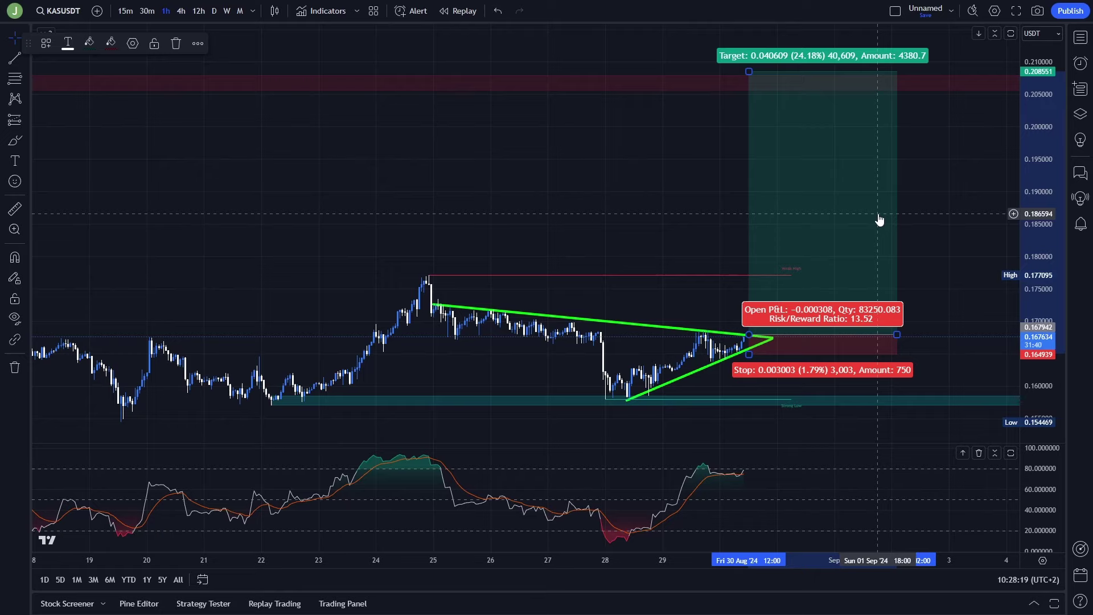
# Step: Delete the long position projected from the triangle's apex
pyautogui.moveTo(953, 282); pyautogui.dragTo(955, 279)
pyautogui.moveTo(1038, 347); pyautogui.dragTo(1037, 320)
pyautogui.click(789, 251)
pyautogui.press('Delete')
# Step: Brush a short freehand mark over the latest candles at the triangle's apex and delete it
pyautogui.moveTo(869, 282); pyautogui.dragTo(893, 249)
pyautogui.moveTo(1032, 350); pyautogui.dragTo(1031, 303)
pyautogui.scroll(2, 940, 271)
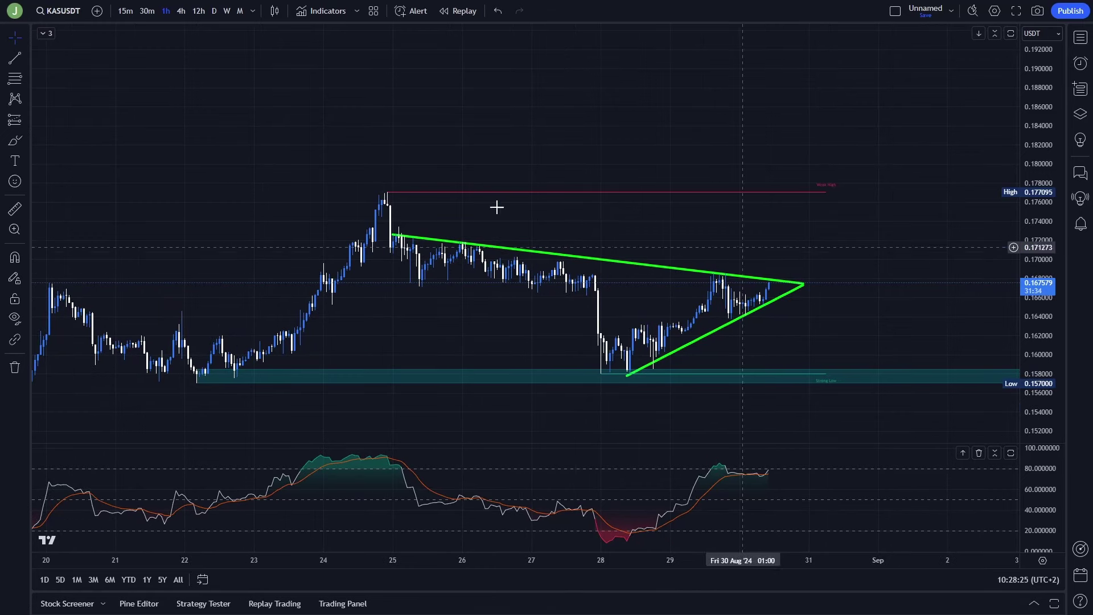
pyautogui.moveTo(772, 283)
pyautogui.mouseDown()
pyautogui.moveTo(767, 271)
pyautogui.moveTo(753, 301)
pyautogui.mouseUp()
pyautogui.press('Delete')
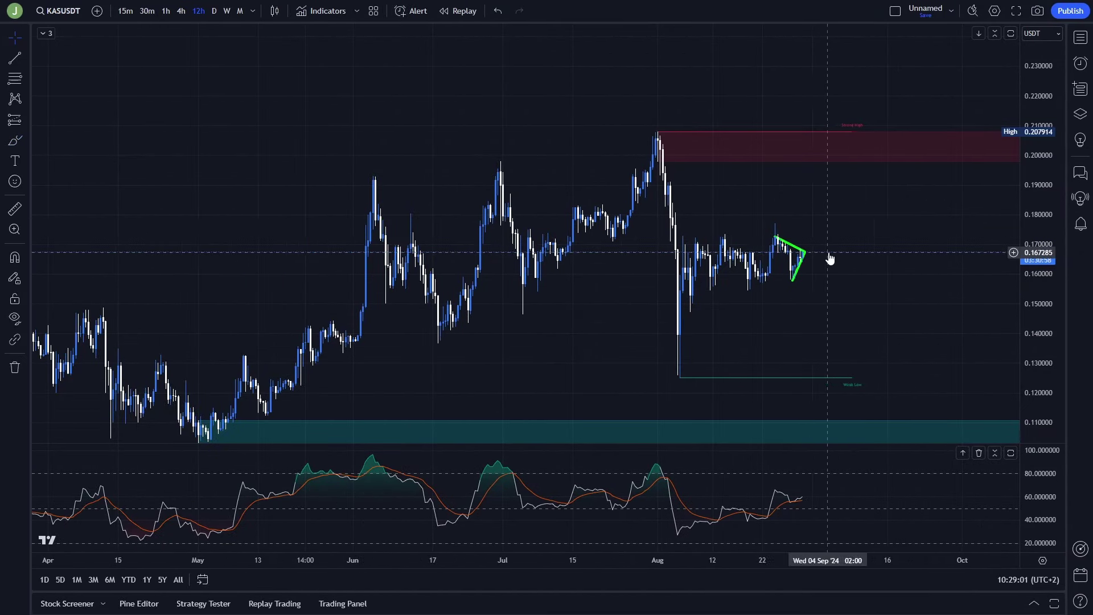
# Step: Brush a freehand mark beside the early-August drop on the 12-hour chart and delete it
pyautogui.scroll(2, 851, 265)
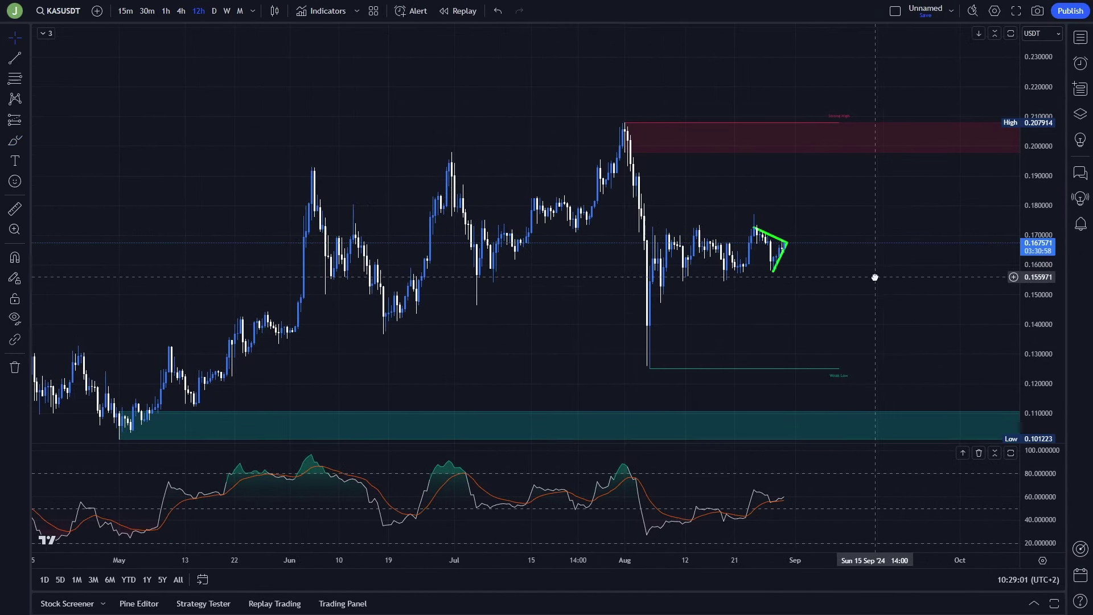
pyautogui.click(14, 141)
pyautogui.scroll(-1, 704, 319)
pyautogui.moveTo(706, 317)
pyautogui.mouseDown()
pyautogui.moveTo(673, 320)
pyautogui.moveTo(635, 345)
pyautogui.mouseUp()
pyautogui.scroll(-2, 878, 455)
pyautogui.scroll(1, 879, 461)
pyautogui.press('Delete')
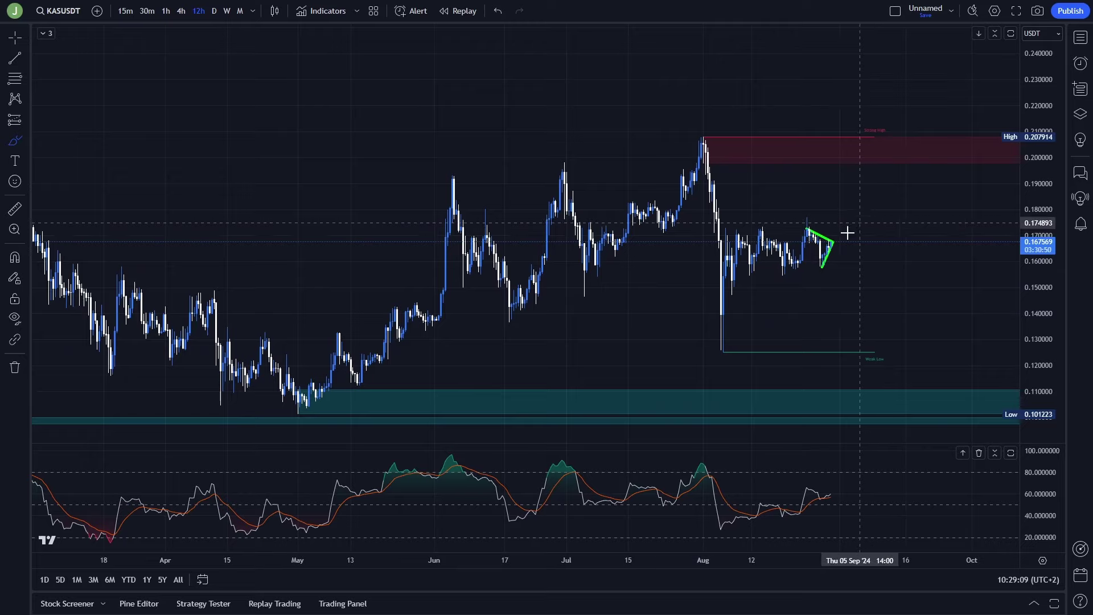
# Step: Brush a freehand stroke up from the triangle and another along the red resistance zone, removing both
pyautogui.moveTo(833, 236)
pyautogui.mouseDown()
pyautogui.moveTo(801, 234)
pyautogui.moveTo(829, 228)
pyautogui.moveTo(851, 171)
pyautogui.mouseUp()
pyautogui.press('Delete')
pyautogui.hotkey('ctrl', 'z')
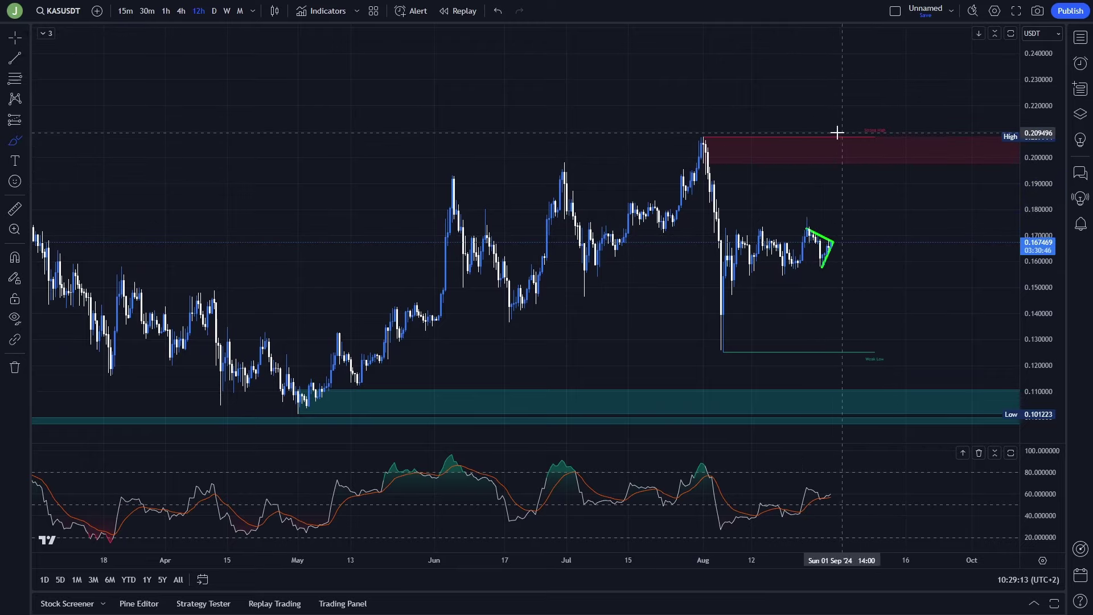
pyautogui.moveTo(893, 141); pyautogui.dragTo(766, 144)
pyautogui.hotkey('ctrl', 'z')
# Step: Measure the price move from just above the triangle's apex up to the red resistance zone's lower edge, then clear the measurement
pyautogui.scroll(2, 844, 181)
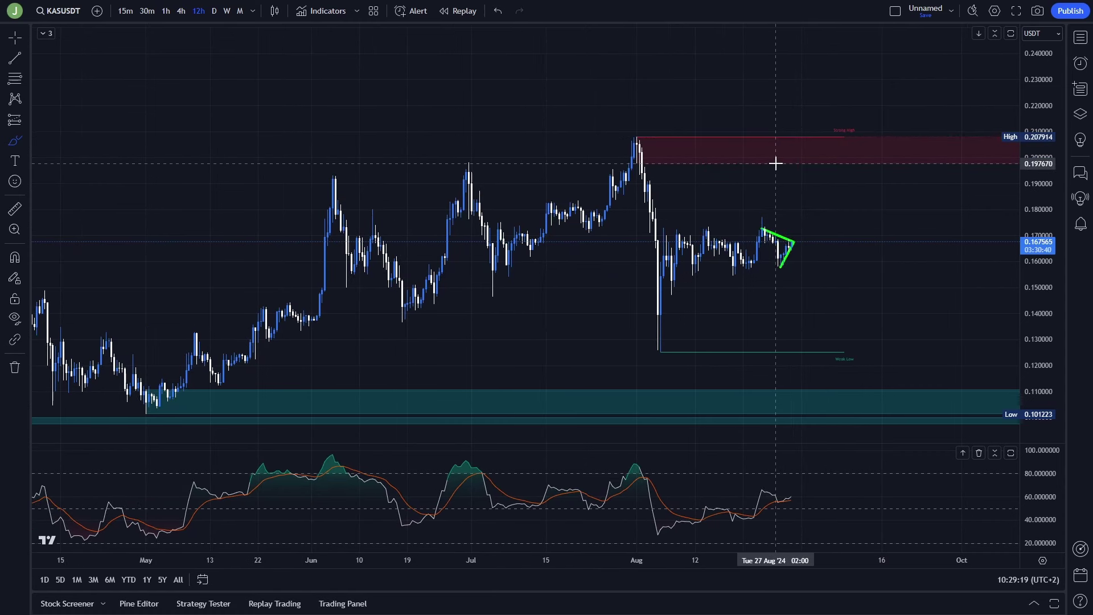
pyautogui.scroll(2, 776, 163)
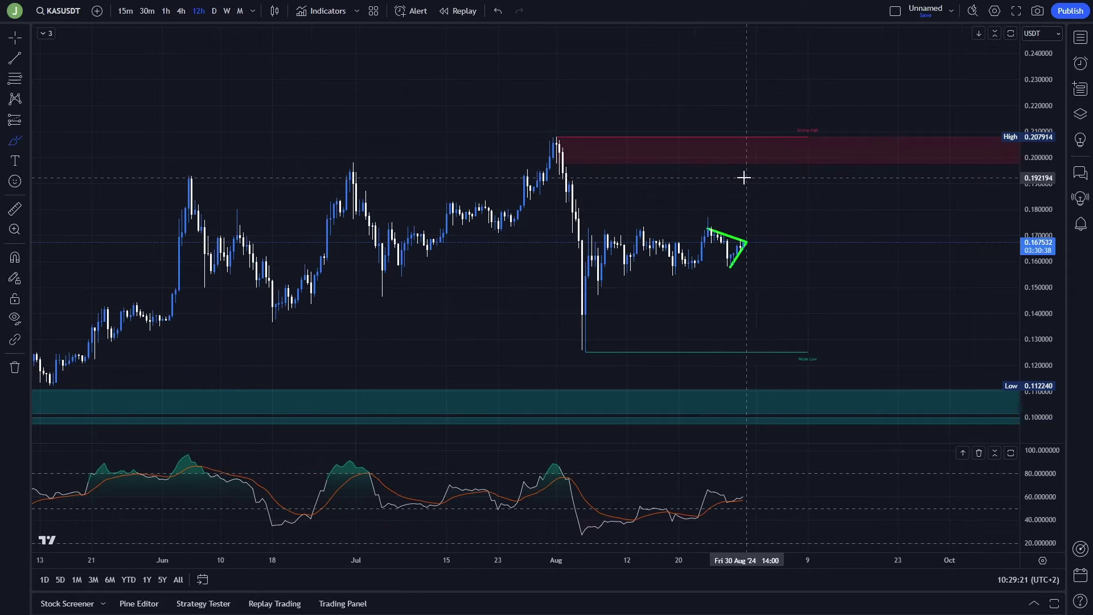
pyautogui.click(14, 209)
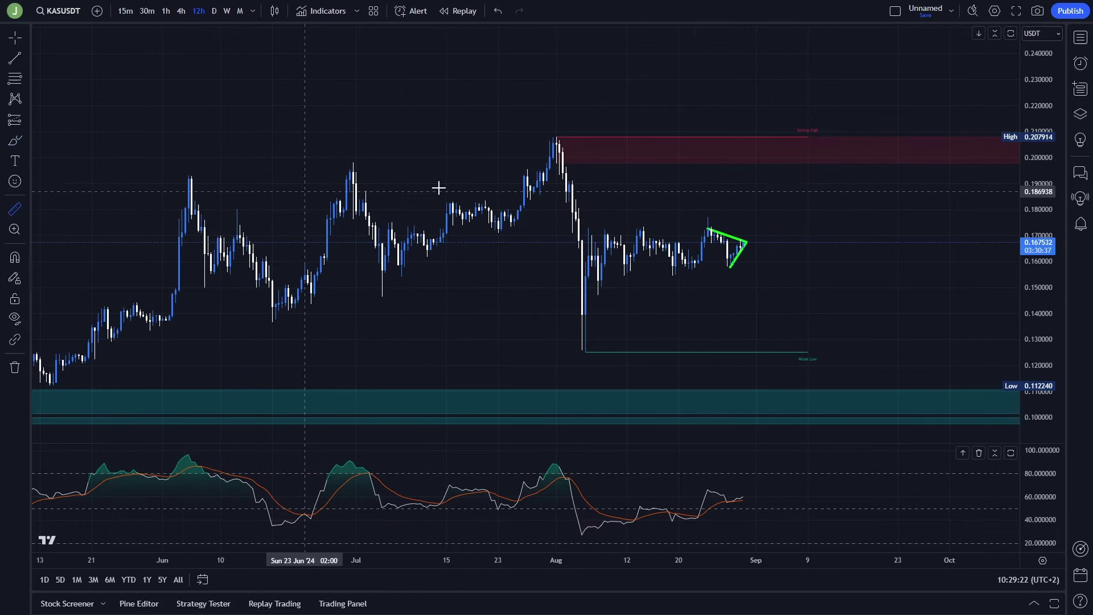
pyautogui.click(754, 238)
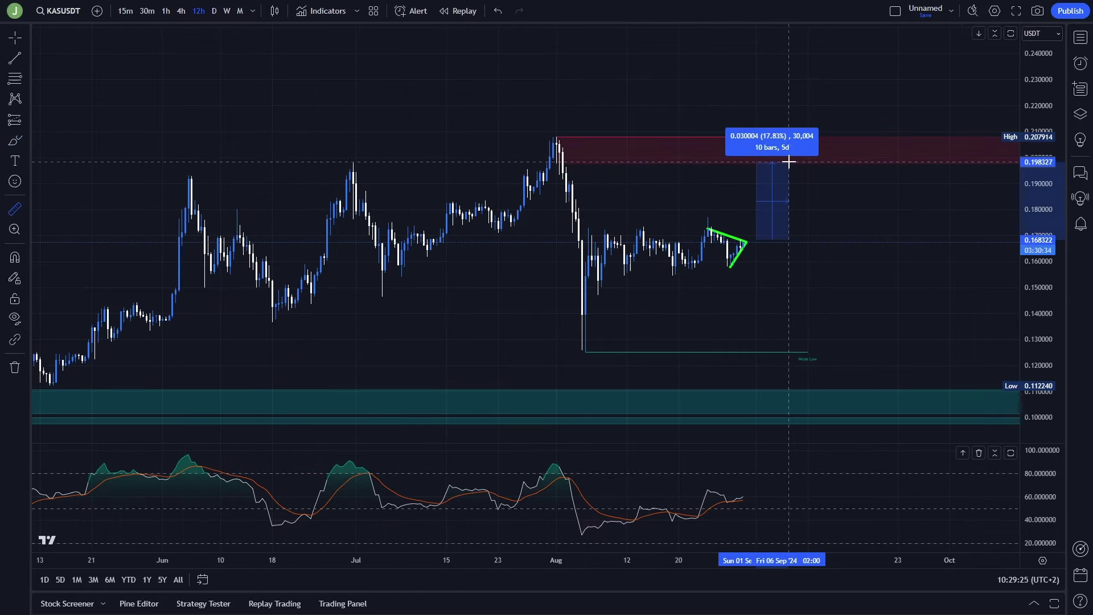
pyautogui.press('Escape')
# Step: Switch the chart to the 1-hour timeframe and frame the triangle pattern
pyautogui.scroll(2, 740, 209)
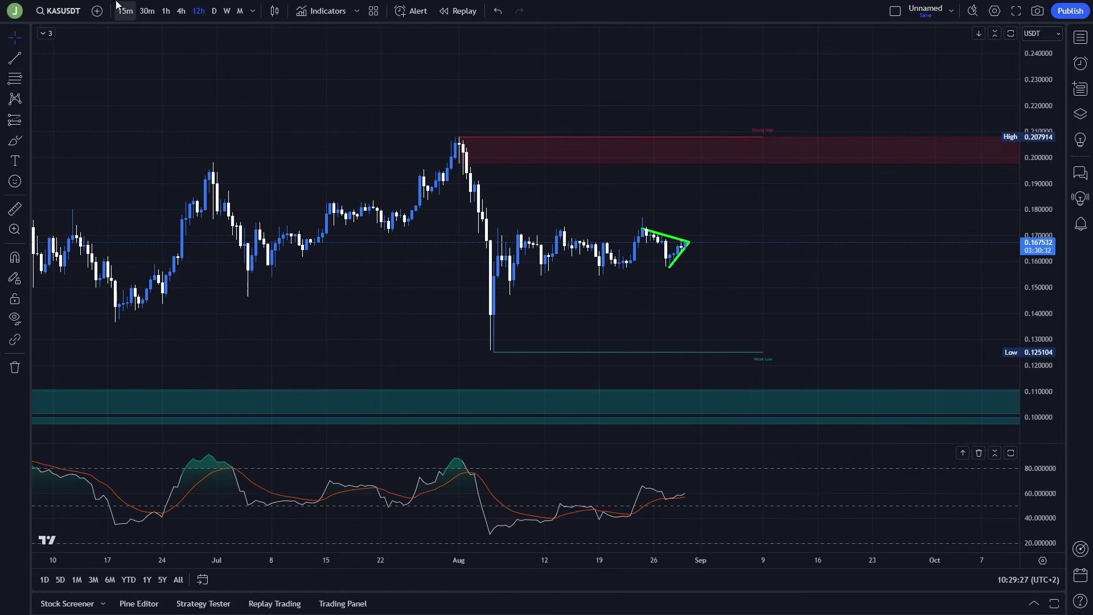
pyautogui.click(165, 11)
pyautogui.scroll(-5, 792, 220)
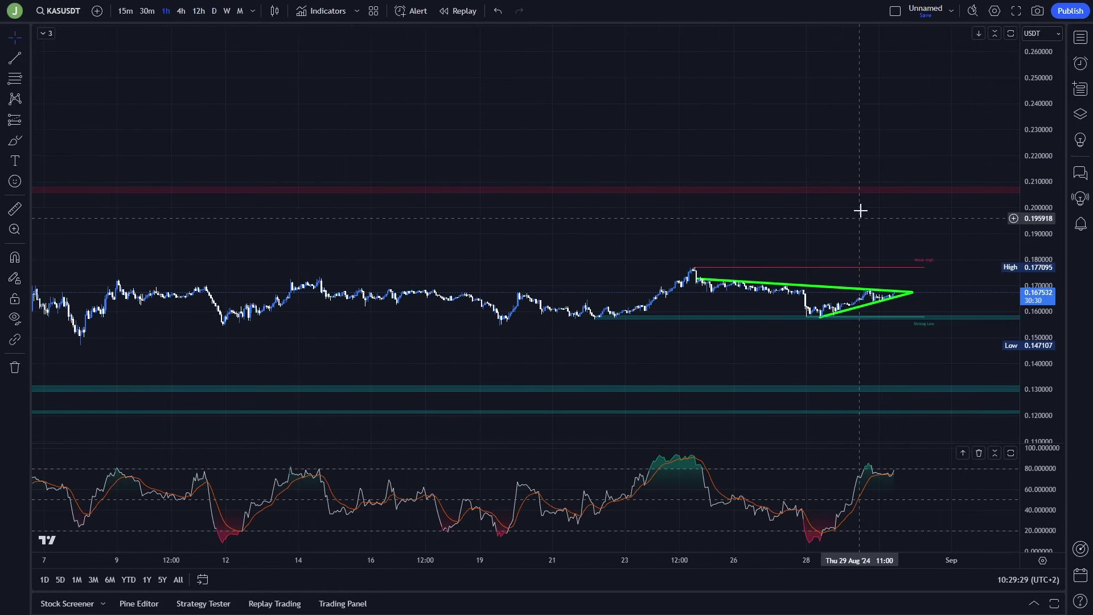
pyautogui.scroll(-3, 818, 185)
pyautogui.scroll(4, 796, 228)
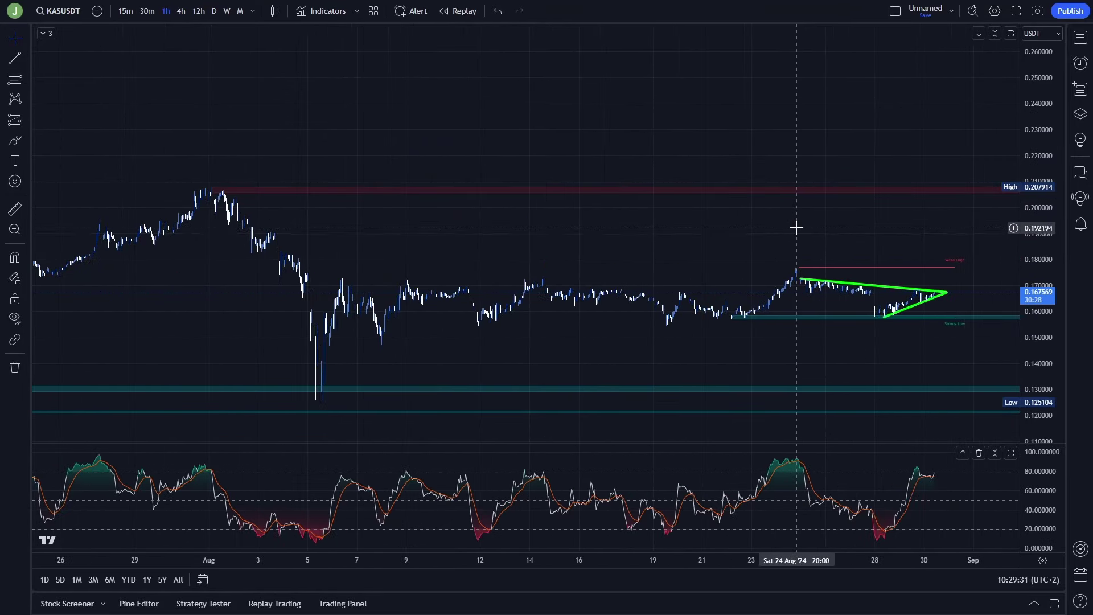
pyautogui.scroll(3, 796, 227)
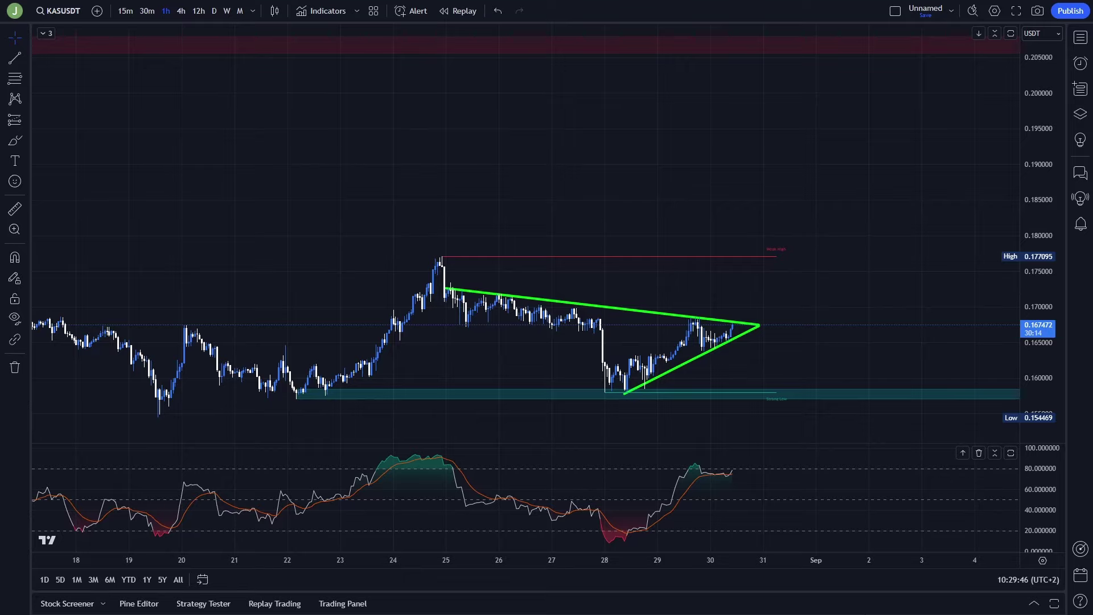
# Step: Brush a freehand mark beneath the triangle's apex at the end of the strong low line and undo it
pyautogui.moveTo(888, 300); pyautogui.dragTo(879, 274)
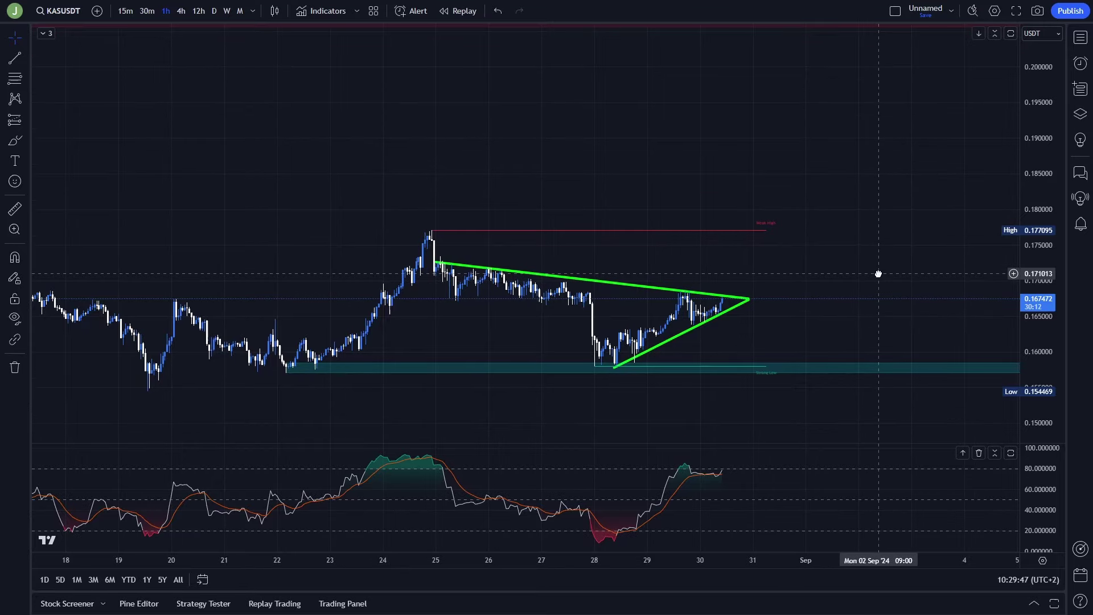
pyautogui.click(12, 142)
pyautogui.moveTo(762, 366)
pyautogui.mouseDown()
pyautogui.moveTo(737, 376)
pyautogui.moveTo(749, 364)
pyautogui.mouseUp()
pyautogui.hotkey('ctrl', 'z')
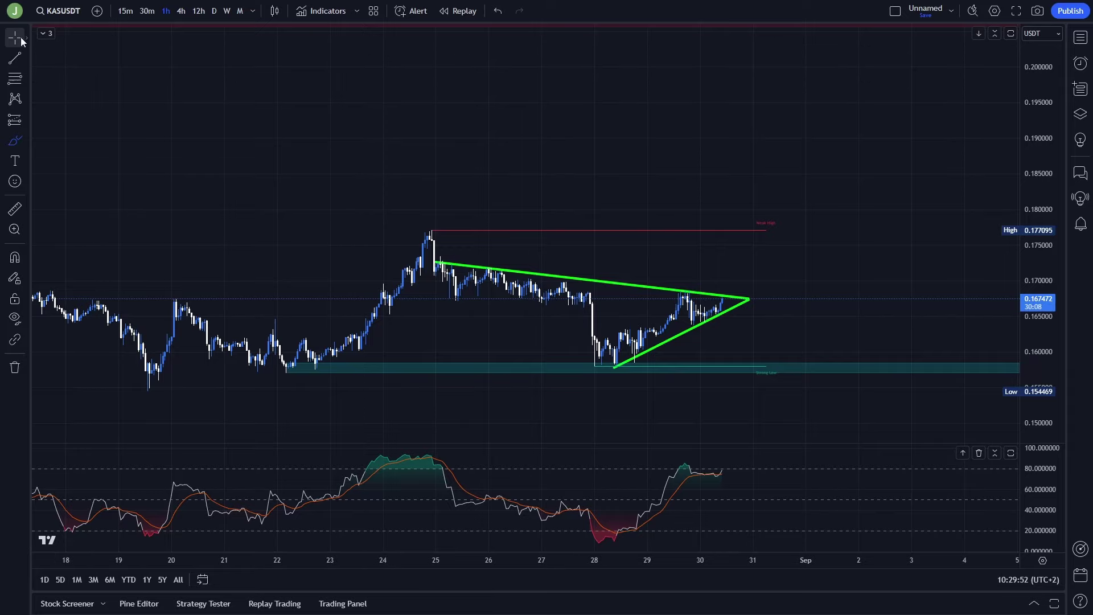
pyautogui.press('Escape')
pyautogui.moveTo(835, 247); pyautogui.dragTo(835, 277)
pyautogui.moveTo(862, 367)
pyautogui.mouseDown()
pyautogui.moveTo(851, 327)
pyautogui.moveTo(839, 338)
pyautogui.mouseUp()
pyautogui.click(15, 141)
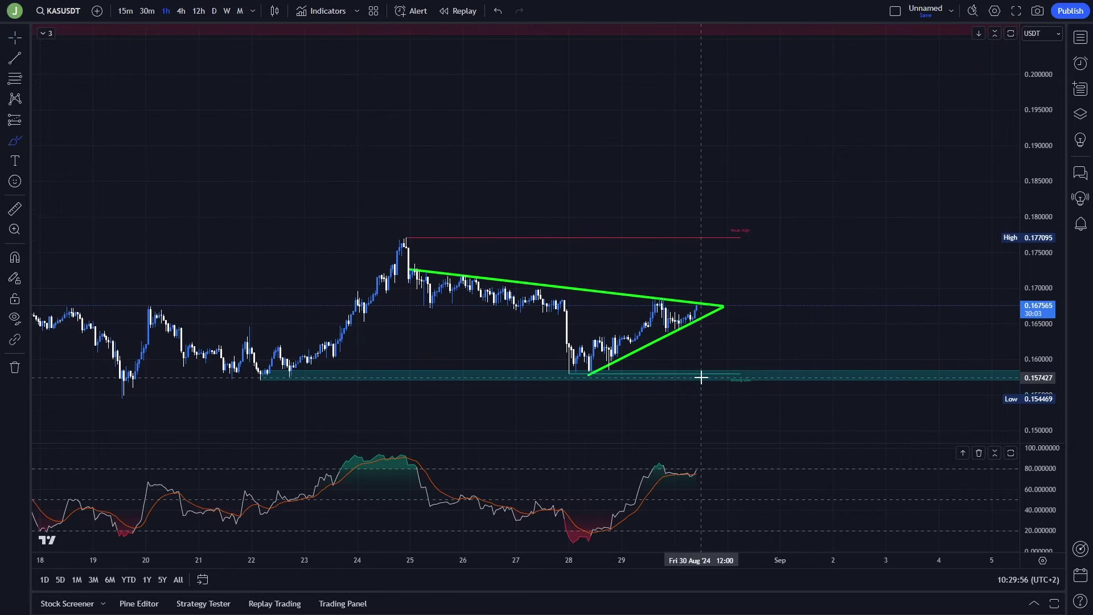
pyautogui.click(16, 38)
pyautogui.moveTo(813, 292); pyautogui.dragTo(808, 268)
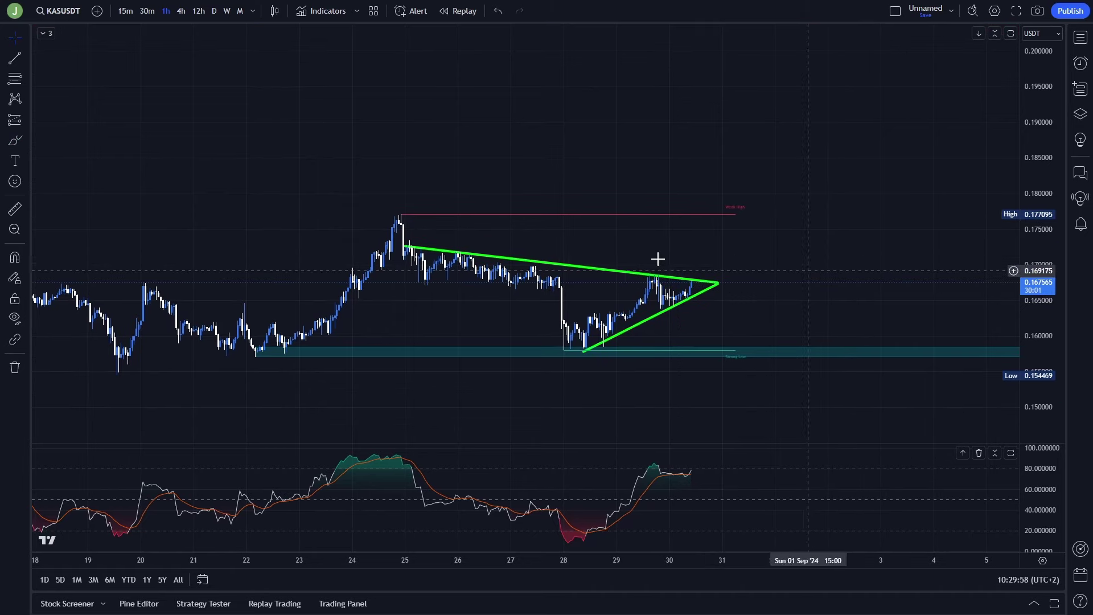
# Step: Brush a freehand mark on the green support zone and a drop from the triangle's apex through that zone, removing both
pyautogui.click(10, 143)
pyautogui.moveTo(748, 349)
pyautogui.mouseDown()
pyautogui.moveTo(768, 334)
pyautogui.moveTo(724, 357)
pyautogui.mouseUp()
pyautogui.hotkey('ctrl', 'z')
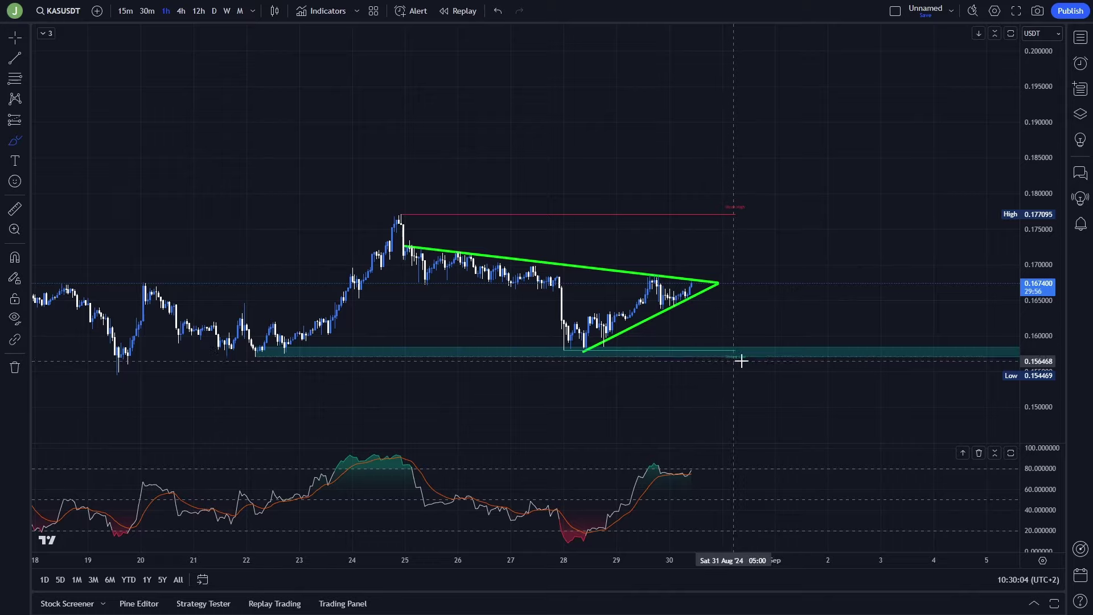
pyautogui.moveTo(706, 283); pyautogui.dragTo(741, 386)
pyautogui.press('Delete')
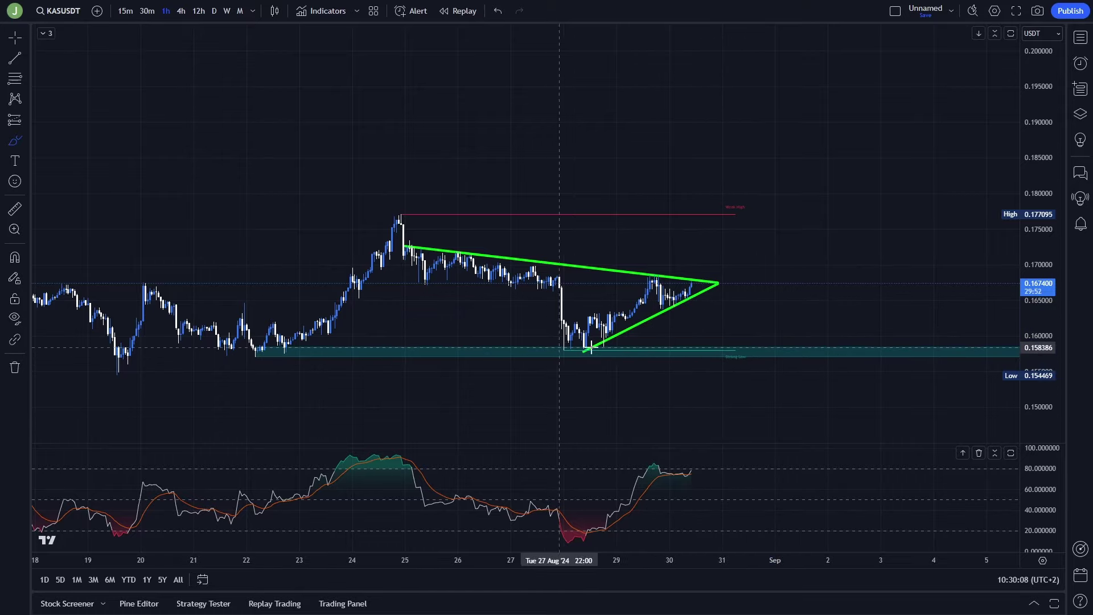
# Step: Brush freehand marks along the green support zone at the 28 August and 22 August lows, deleting each one
pyautogui.moveTo(630, 341); pyautogui.dragTo(464, 342)
pyautogui.press('Delete')
pyautogui.moveTo(297, 339); pyautogui.dragTo(181, 345)
pyautogui.press('Delete')
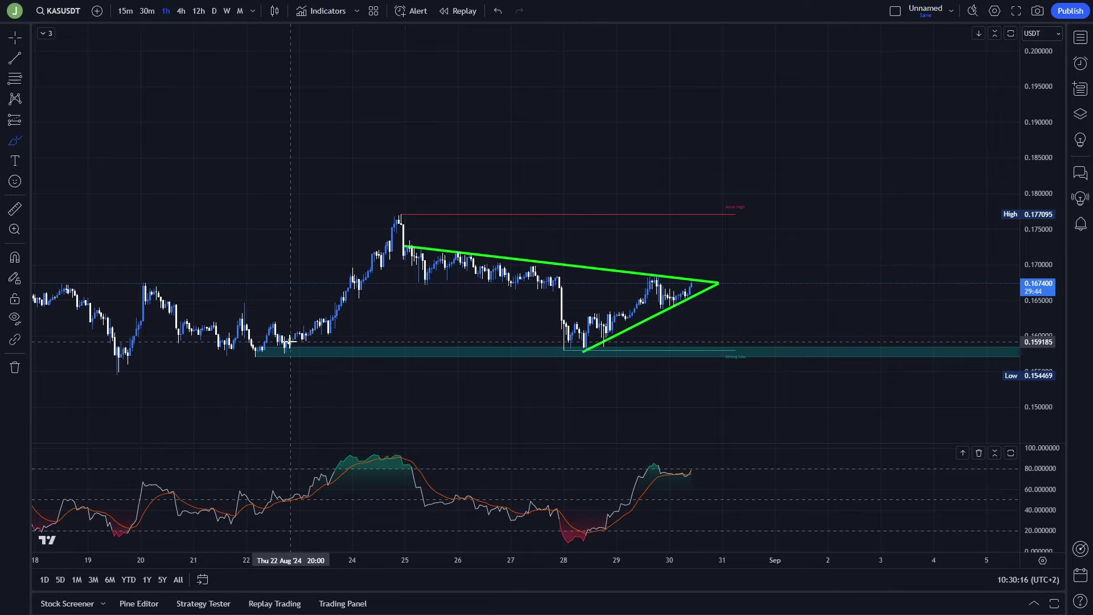
# Step: Brush freehand marks just above the green support zone around 22–25 August and 28–29 August and delete them
pyautogui.moveTo(355, 322); pyautogui.dragTo(331, 333)
pyautogui.moveTo(266, 324); pyautogui.dragTo(404, 334)
pyautogui.press('Delete')
pyautogui.moveTo(644, 326)
pyautogui.mouseDown()
pyautogui.moveTo(497, 346)
pyautogui.moveTo(563, 322)
pyautogui.mouseUp()
pyautogui.press('Delete')
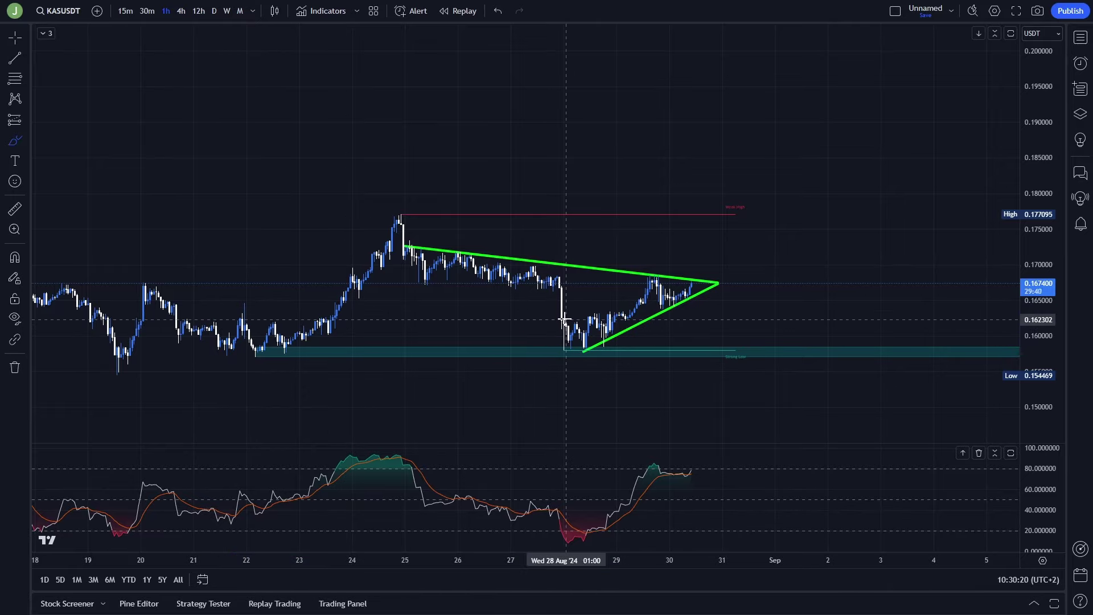
# Step: Brush freehand arrows pointing left along the green support zone's lower edge and marks below the triangle's apex, then remove them
pyautogui.moveTo(330, 361); pyautogui.dragTo(166, 356)
pyautogui.moveTo(653, 362); pyautogui.dragTo(443, 355)
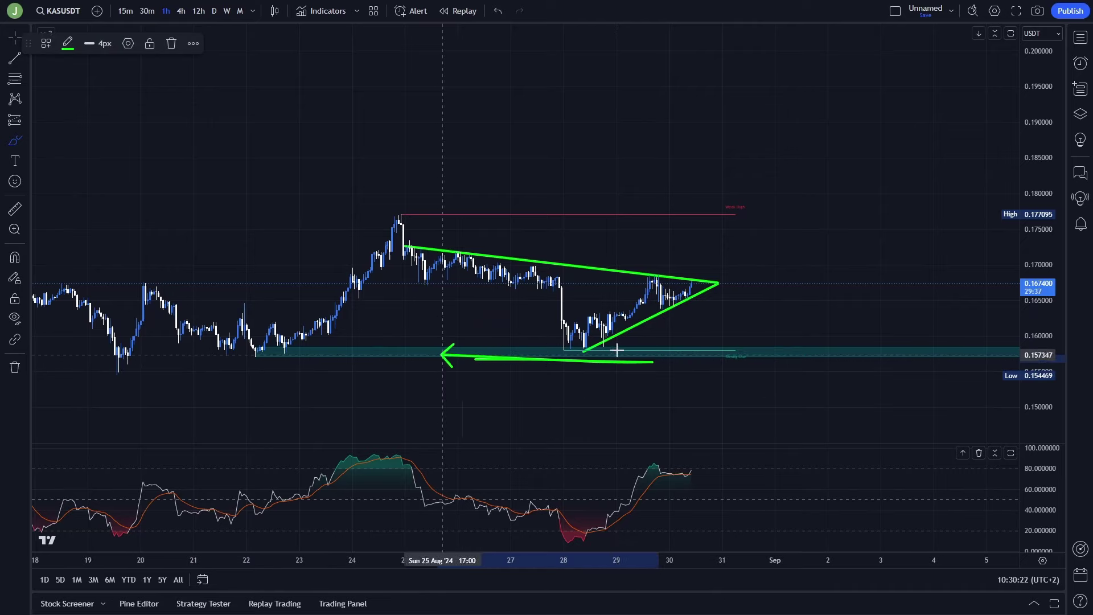
pyautogui.moveTo(682, 326)
pyautogui.mouseDown()
pyautogui.moveTo(705, 366)
pyautogui.moveTo(677, 372)
pyautogui.mouseUp()
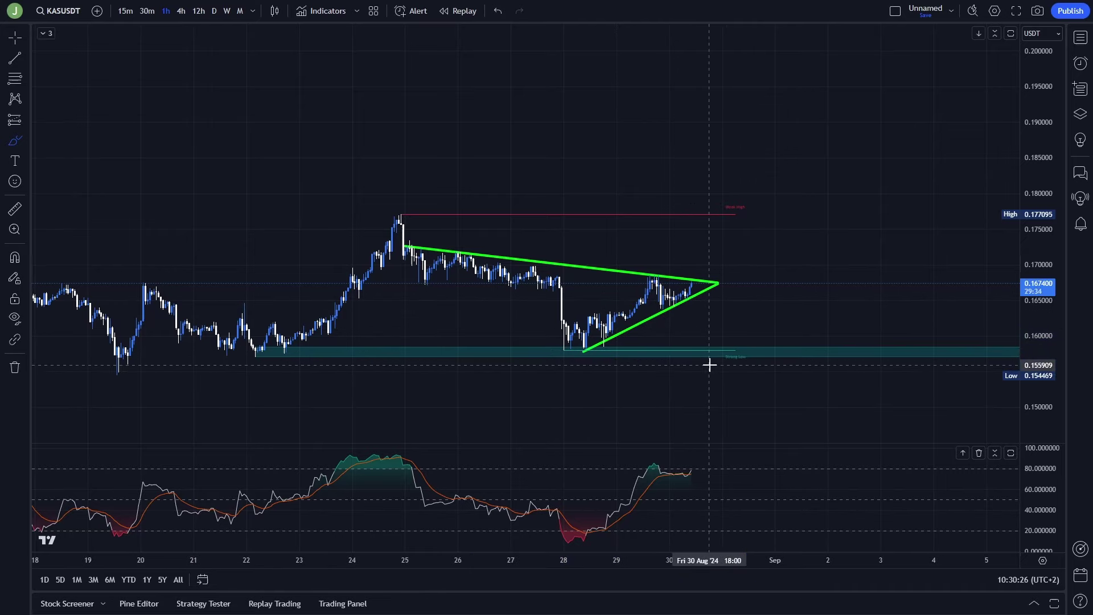
pyautogui.moveTo(695, 346)
pyautogui.mouseDown()
pyautogui.moveTo(715, 347)
pyautogui.moveTo(675, 341)
pyautogui.moveTo(772, 362)
pyautogui.mouseUp()
pyautogui.hotkey('ctrl', 'z')
pyautogui.hotkey('ctrl', 'z')
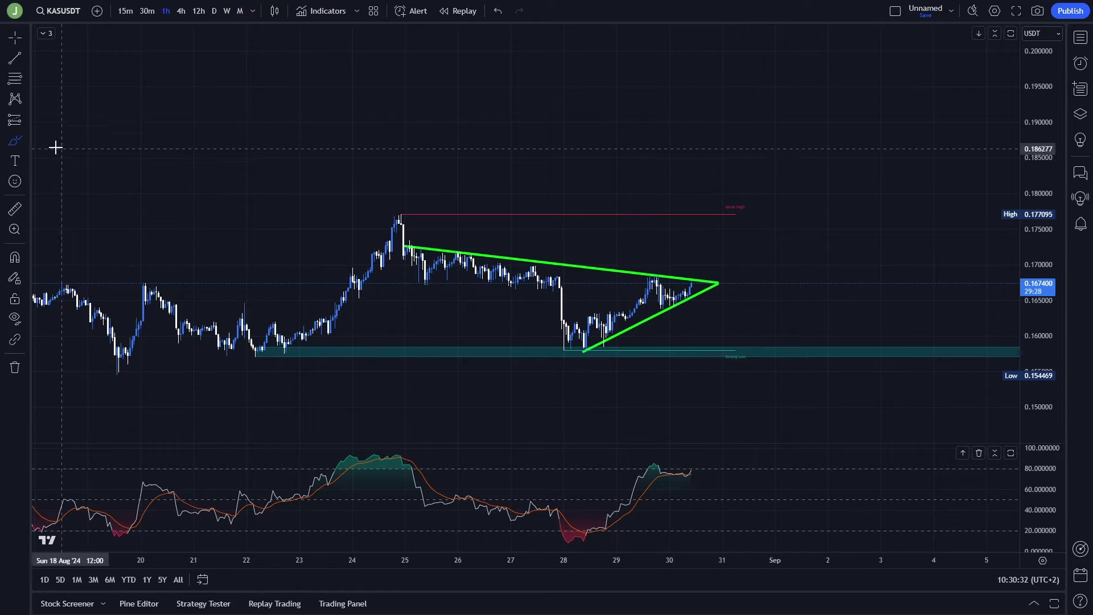
# Step: Place a long position with its entry in the green support zone at 0.157907 and its stop at 0.154470
pyautogui.click(26, 122)
pyautogui.click(74, 134)
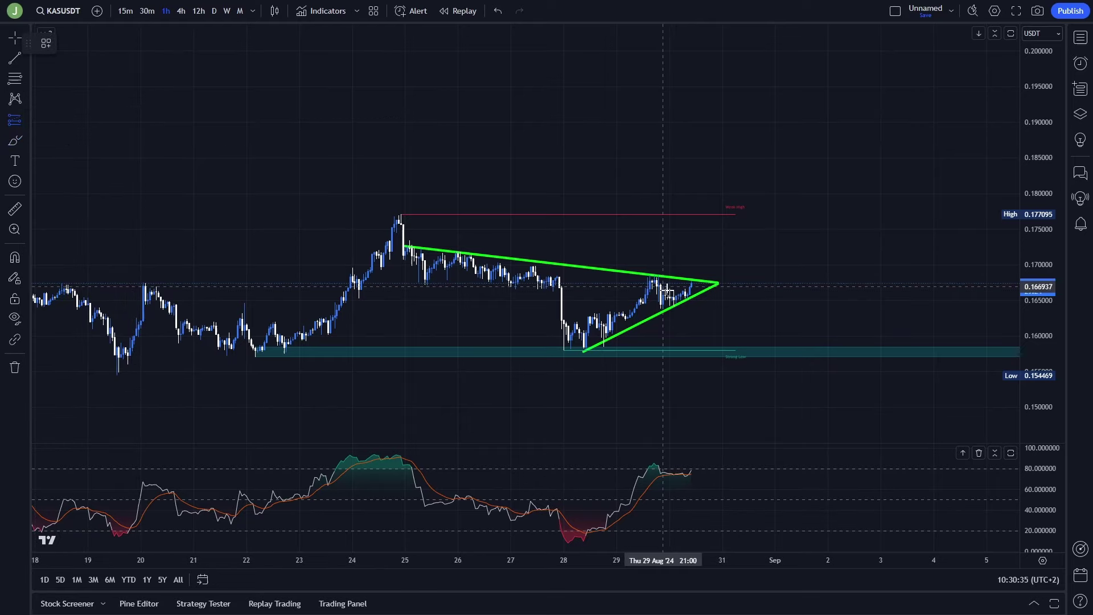
pyautogui.click(743, 351)
pyautogui.click(708, 327)
pyautogui.moveTo(741, 382); pyautogui.dragTo(742, 376)
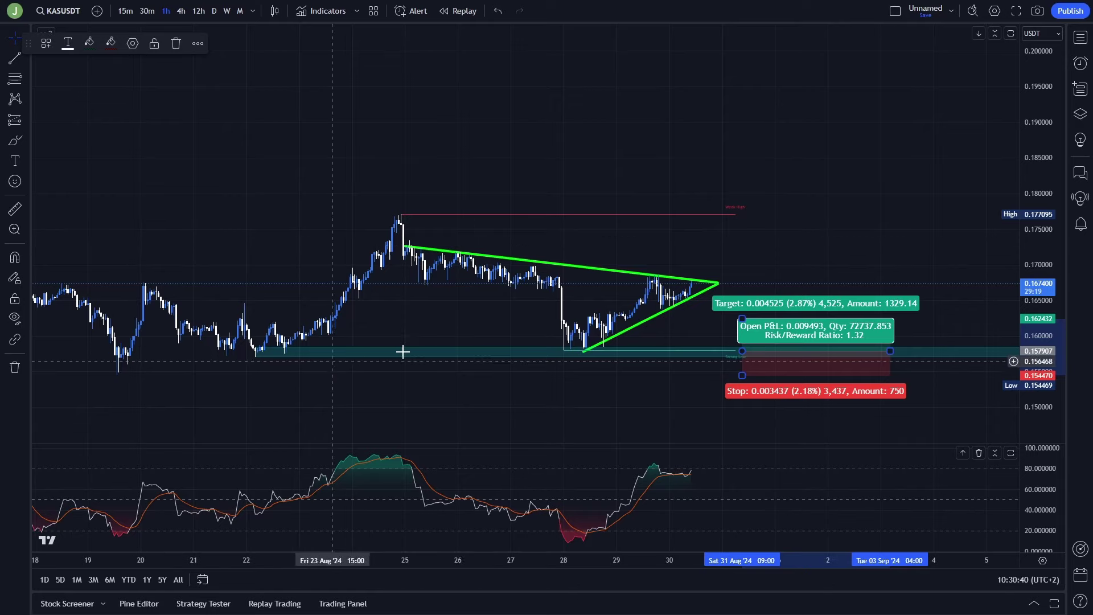
# Step: Extend the long position's target above the red resistance zone to 0.208833 and tighten its stop to 0.155422
pyautogui.scroll(-5, 909, 280)
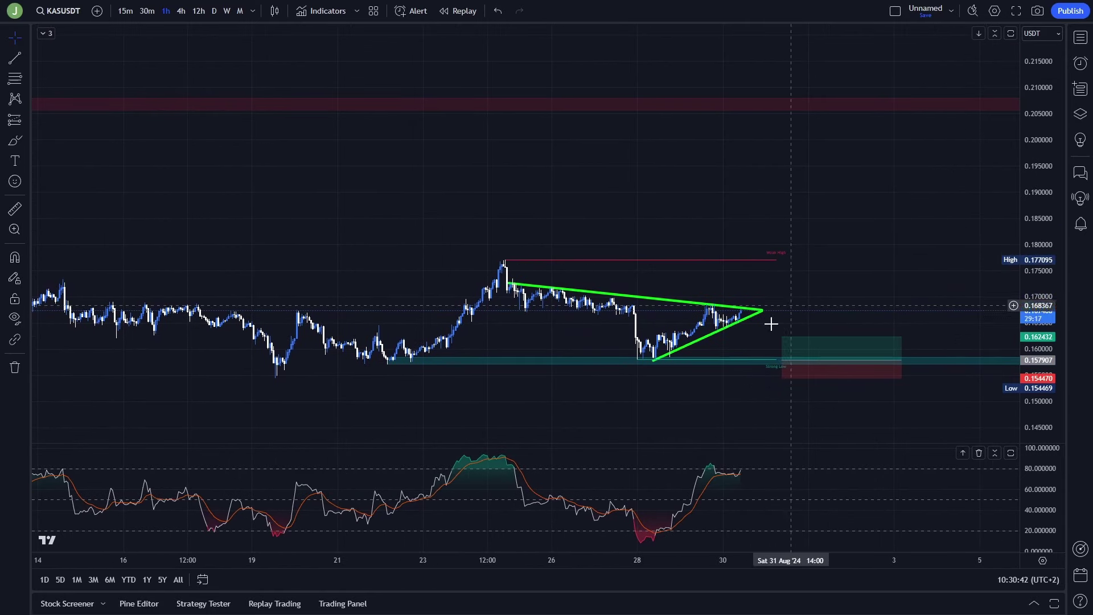
pyautogui.moveTo(784, 337)
pyautogui.mouseDown()
pyautogui.moveTo(785, 81)
pyautogui.moveTo(783, 94)
pyautogui.mouseUp()
pyautogui.click(927, 209)
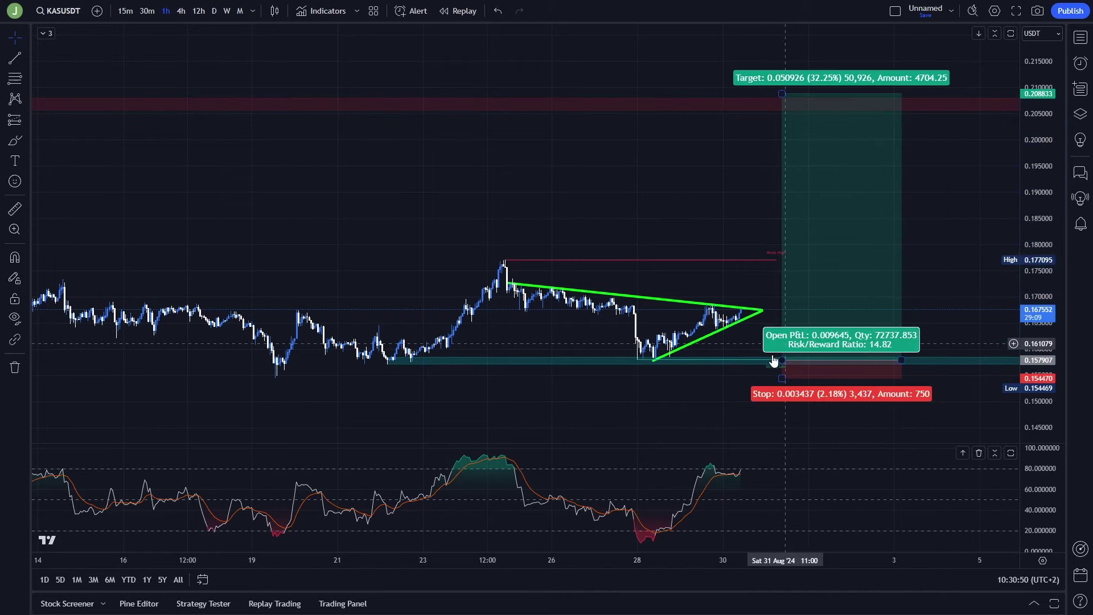
pyautogui.moveTo(783, 378); pyautogui.dragTo(783, 372)
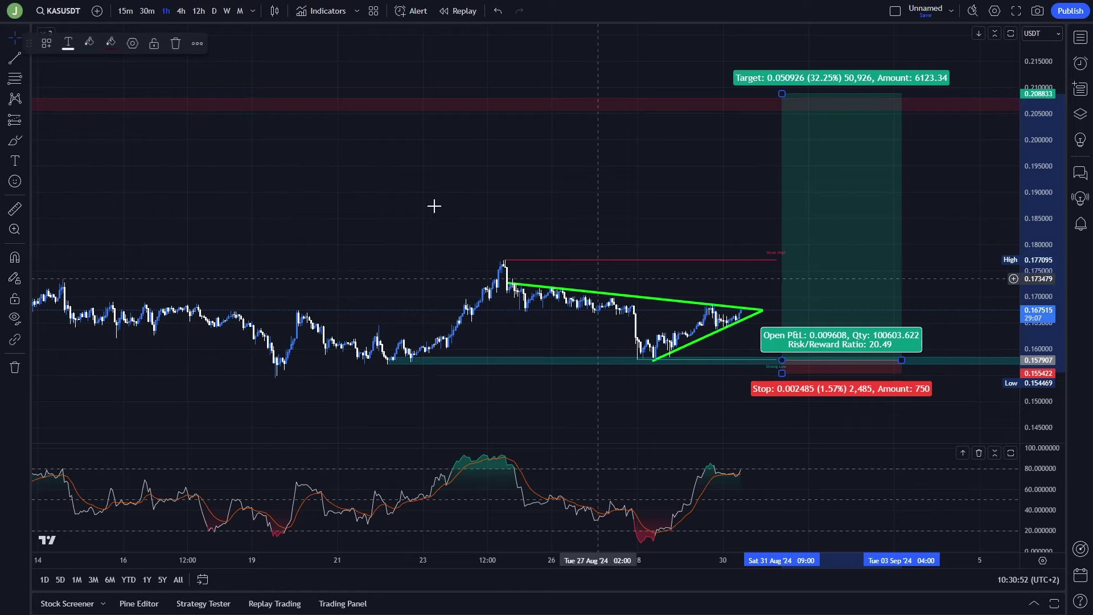
# Step: Brush a freehand arrow pointing right through the triangle's apex towards the long position and delete it
pyautogui.click(17, 144)
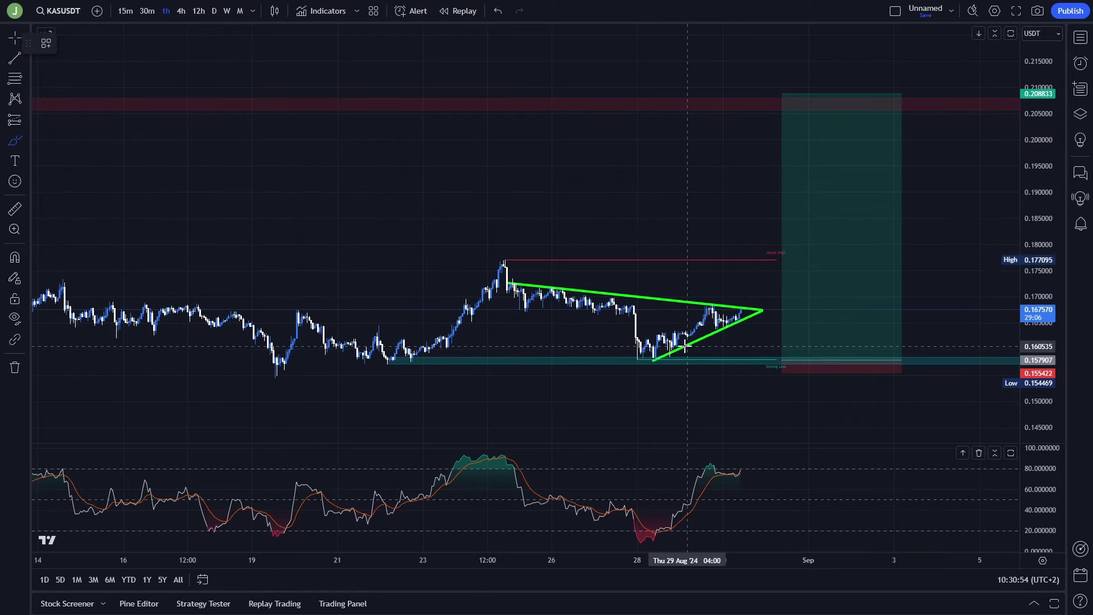
pyautogui.moveTo(697, 330); pyautogui.dragTo(786, 323)
pyautogui.press('Delete')
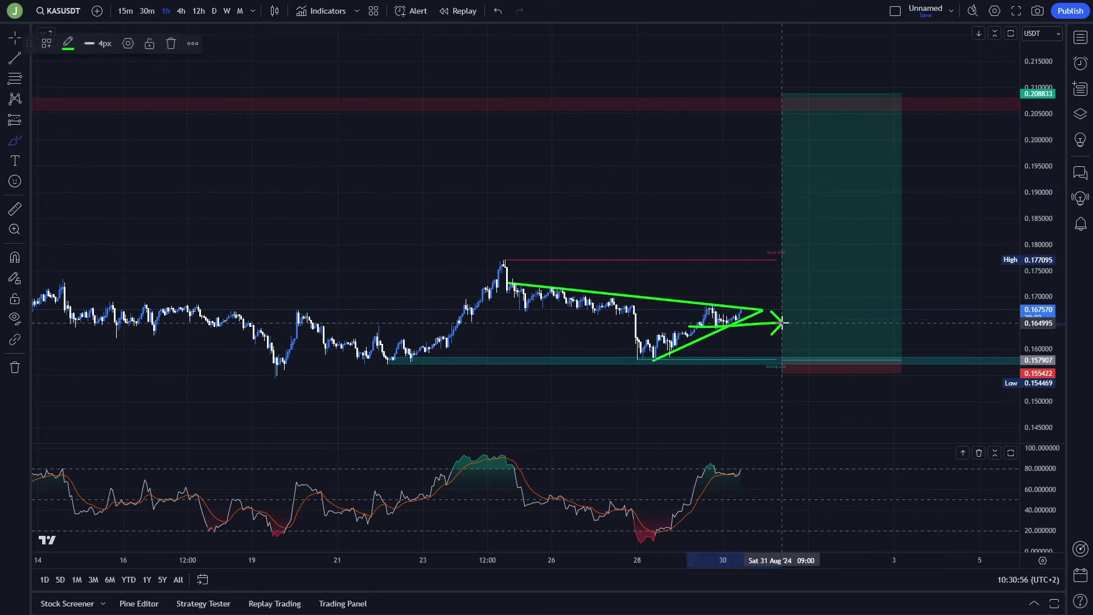
# Step: Delete the freehand arrow crossing the triangle and the long position drawn from the green support zone
pyautogui.press('Delete')
pyautogui.press('Escape')
pyautogui.click(809, 323)
pyautogui.press('Delete')
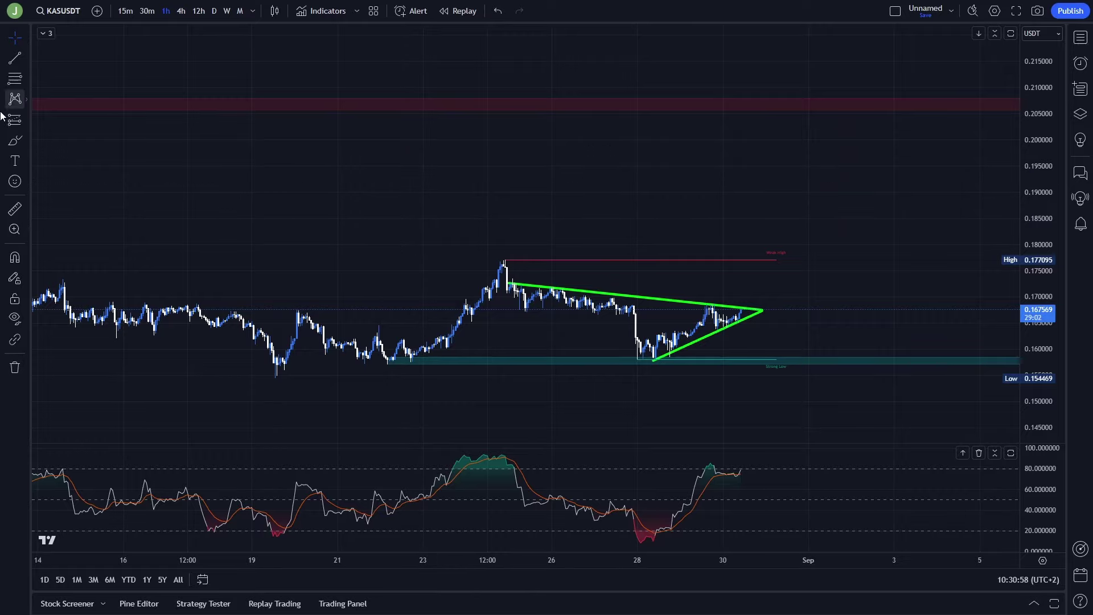
# Step: Brush horizontal freehand strokes near the start of the triangle's upper trendline and along the red high line, then delete them
pyautogui.click(16, 140)
pyautogui.moveTo(456, 280); pyautogui.dragTo(507, 280)
pyautogui.press('Delete')
pyautogui.moveTo(437, 258); pyautogui.dragTo(661, 258)
pyautogui.press('Delete')
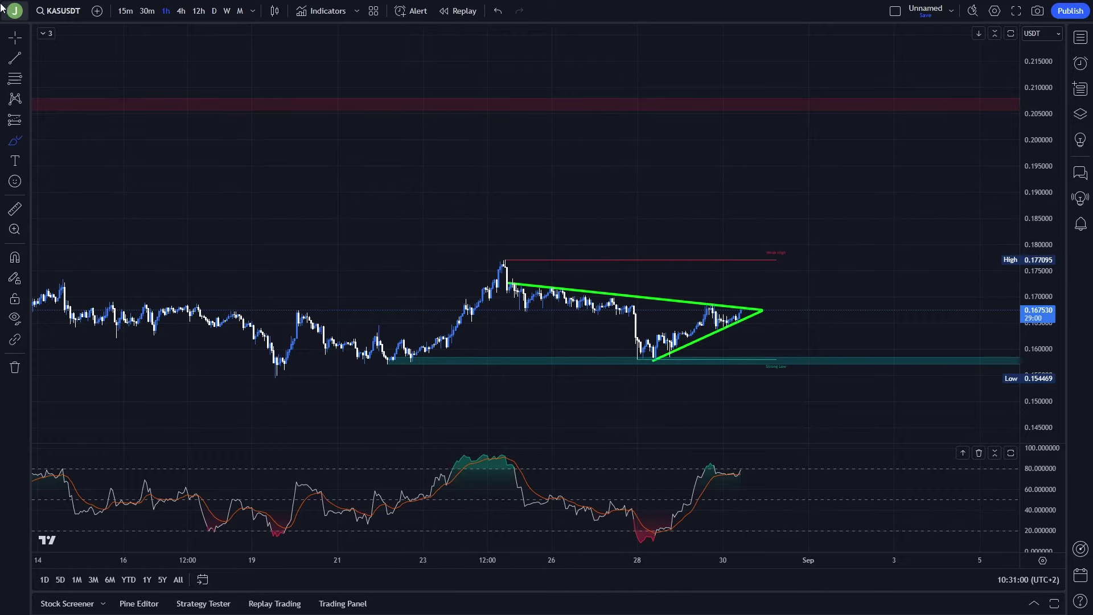
pyautogui.click(14, 37)
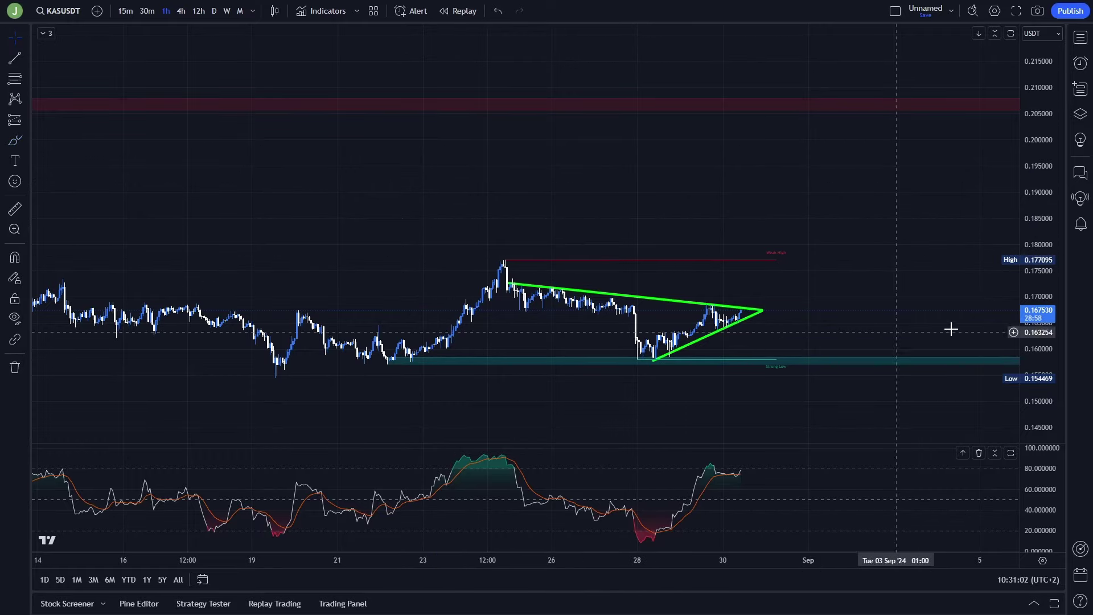
# Step: Brush freehand breakout paths rising from the latest candles near the triangle's apex, deleting each one after drawing it
pyautogui.moveTo(1035, 367); pyautogui.dragTo(1035, 331)
pyautogui.scroll(3, 874, 285)
pyautogui.moveTo(835, 289); pyautogui.dragTo(771, 256)
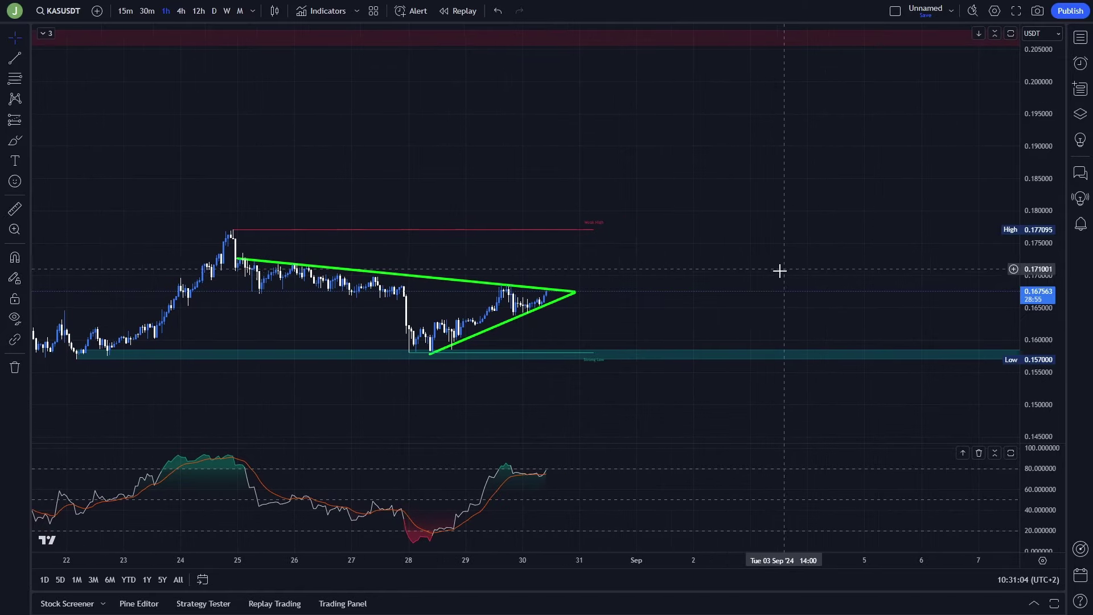
pyautogui.moveTo(629, 233)
pyautogui.mouseDown()
pyautogui.moveTo(702, 264)
pyautogui.moveTo(713, 250)
pyautogui.mouseUp()
pyautogui.click(15, 141)
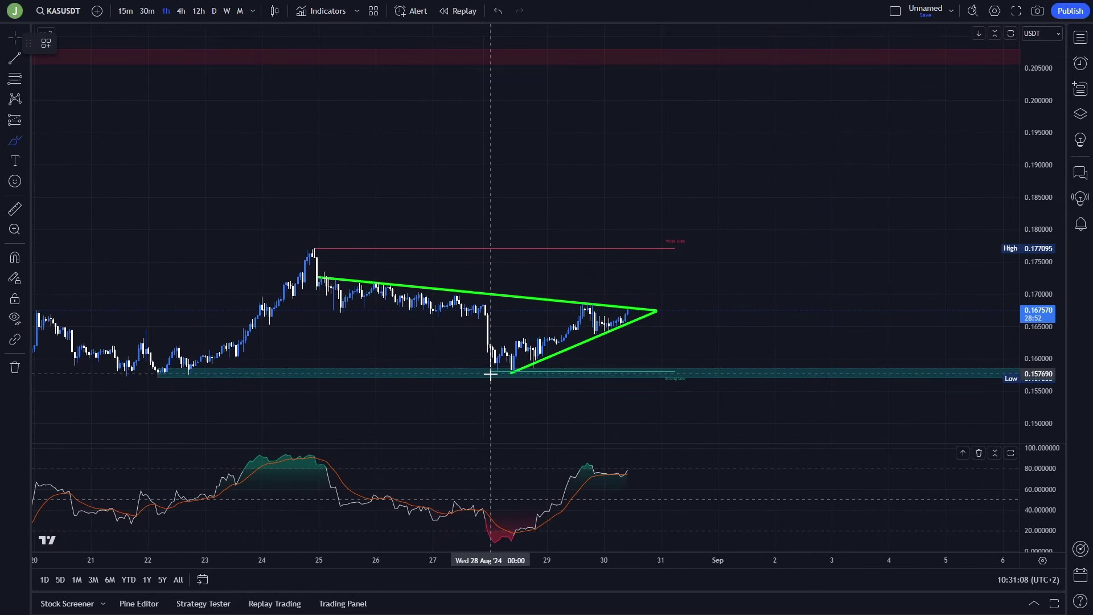
pyautogui.moveTo(639, 306); pyautogui.dragTo(694, 285)
pyautogui.press('Delete')
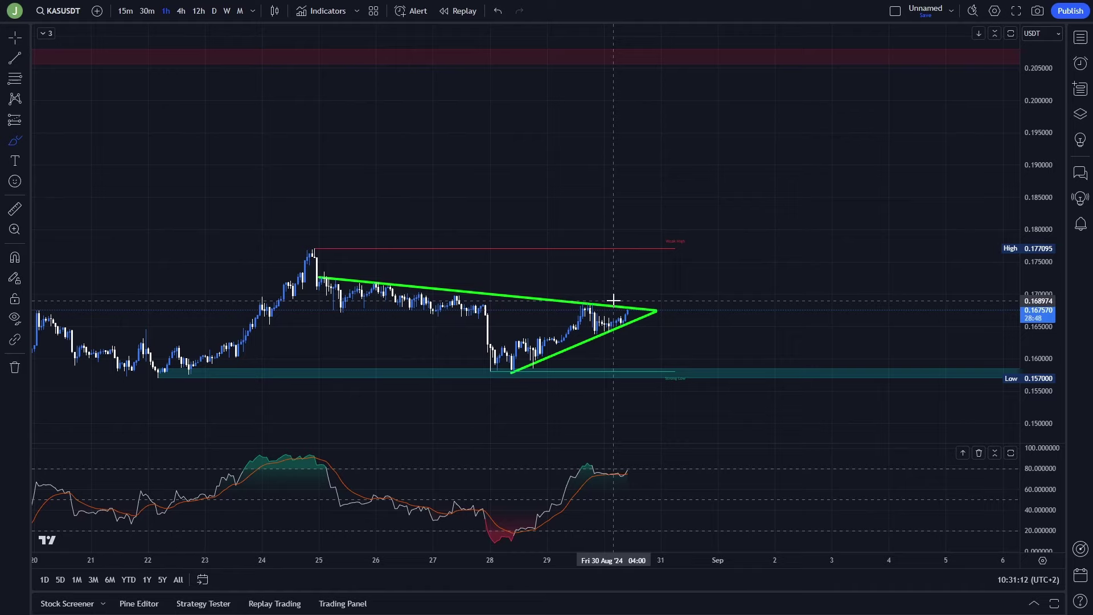
pyautogui.moveTo(629, 302); pyautogui.dragTo(693, 219)
pyautogui.press('Delete')
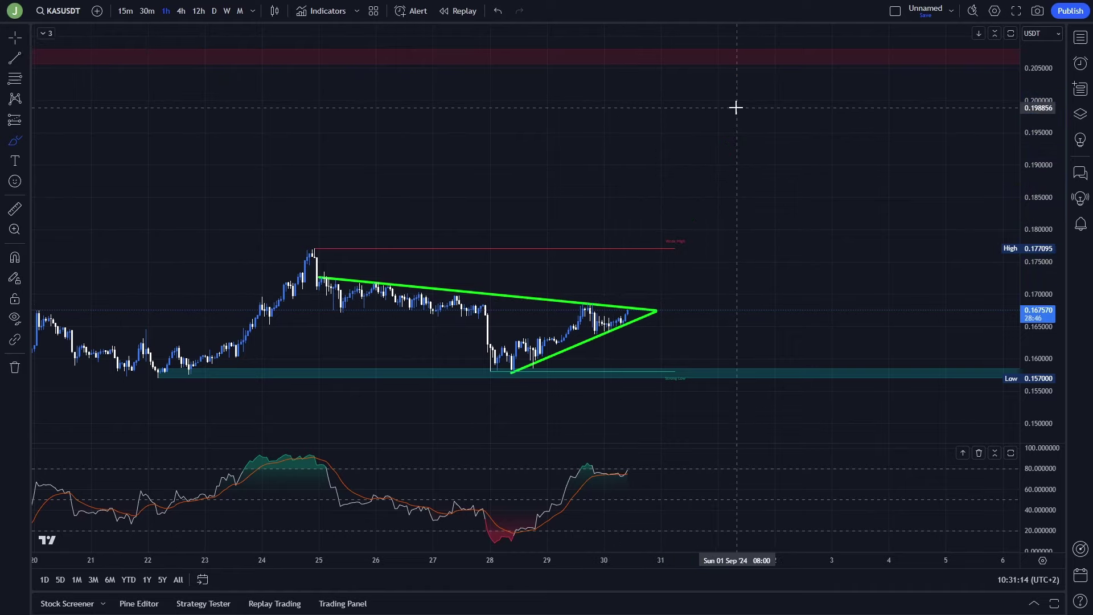
pyautogui.click(8, 41)
pyautogui.moveTo(629, 147); pyautogui.dragTo(727, 160)
pyautogui.moveTo(1031, 350); pyautogui.dragTo(1031, 323)
pyautogui.scroll(-1, 895, 307)
pyautogui.scroll(1, 901, 313)
pyautogui.moveTo(894, 317); pyautogui.dragTo(866, 319)
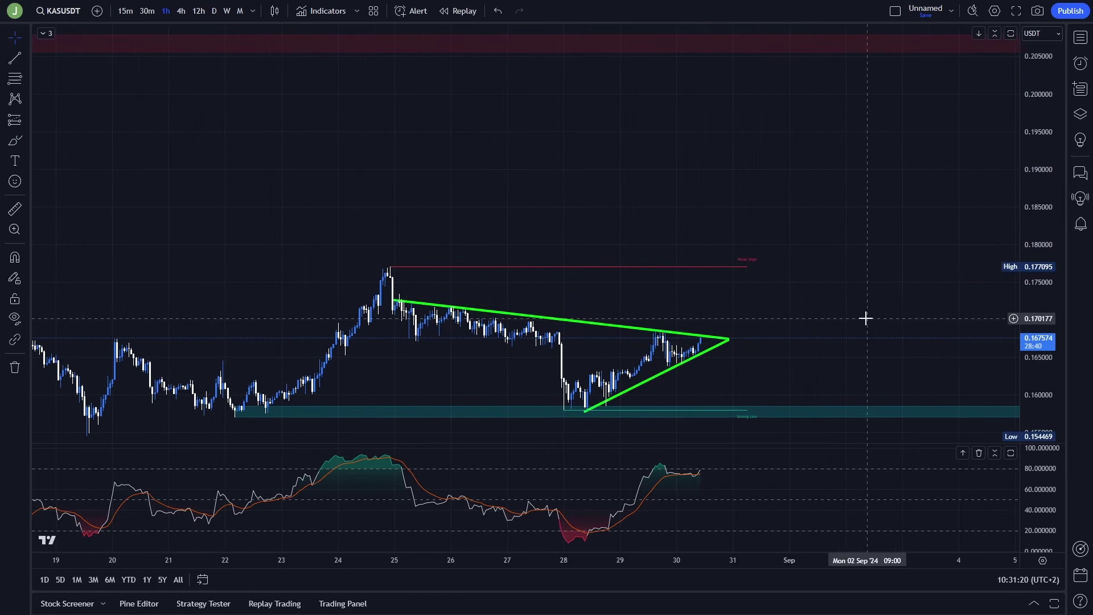